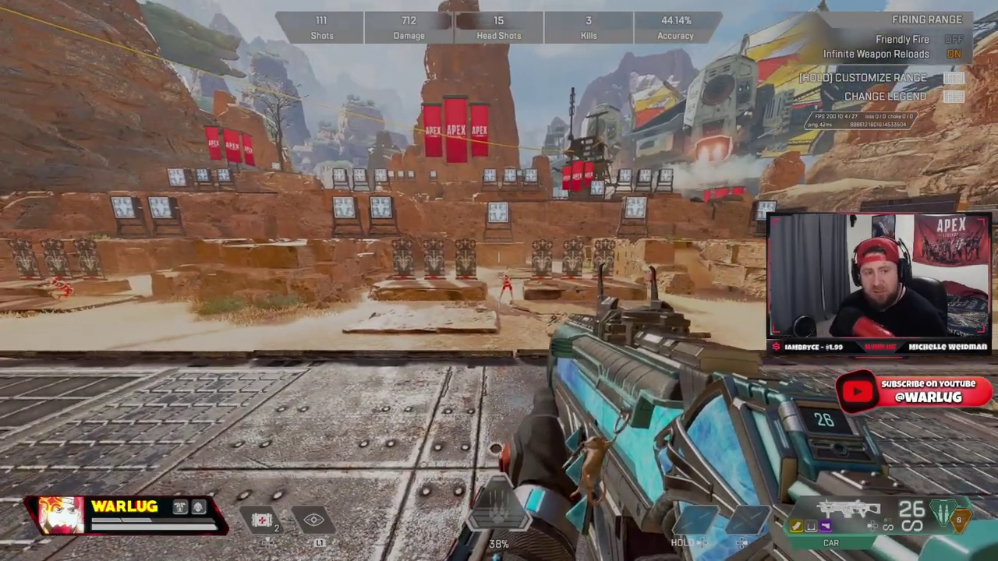
Open the controller's Advanced Look Controls, review the deadzone, response curve and look speed values, and return to the firing range.
{"action": "key", "text": "Tab"}
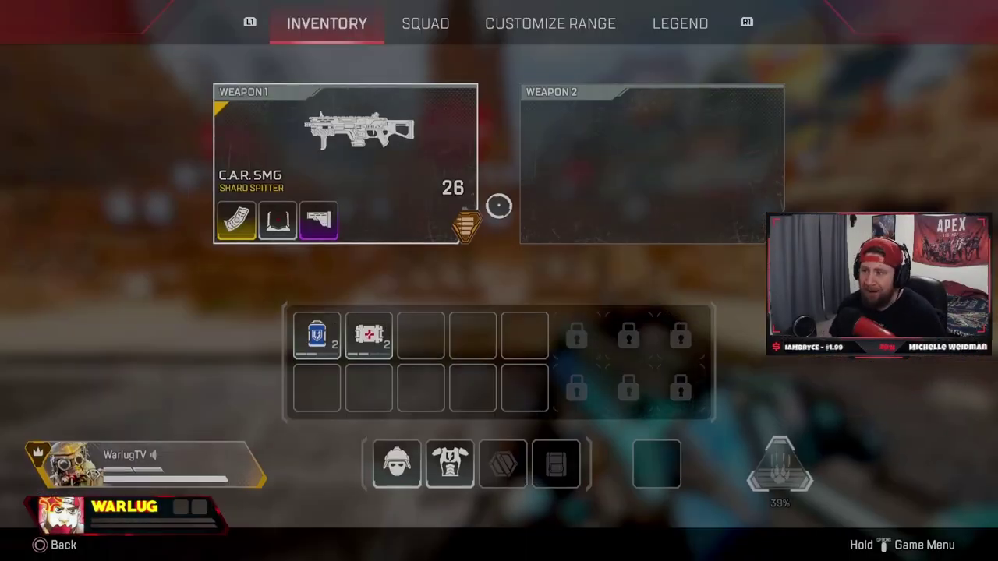
{"action": "key", "text": "Escape"}
{"action": "key", "text": "Escape"}
{"action": "left_click", "coordinate": [499, 281]}
{"action": "scroll", "coordinate": [499, 390], "scroll_direction": "down", "scroll_amount": 3}
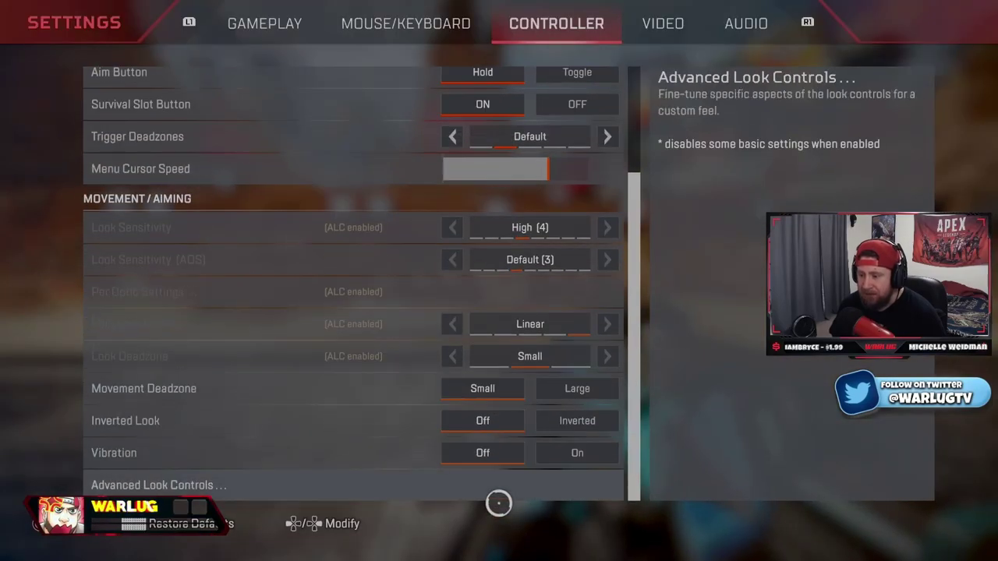
{"action": "left_click", "coordinate": [499, 499]}
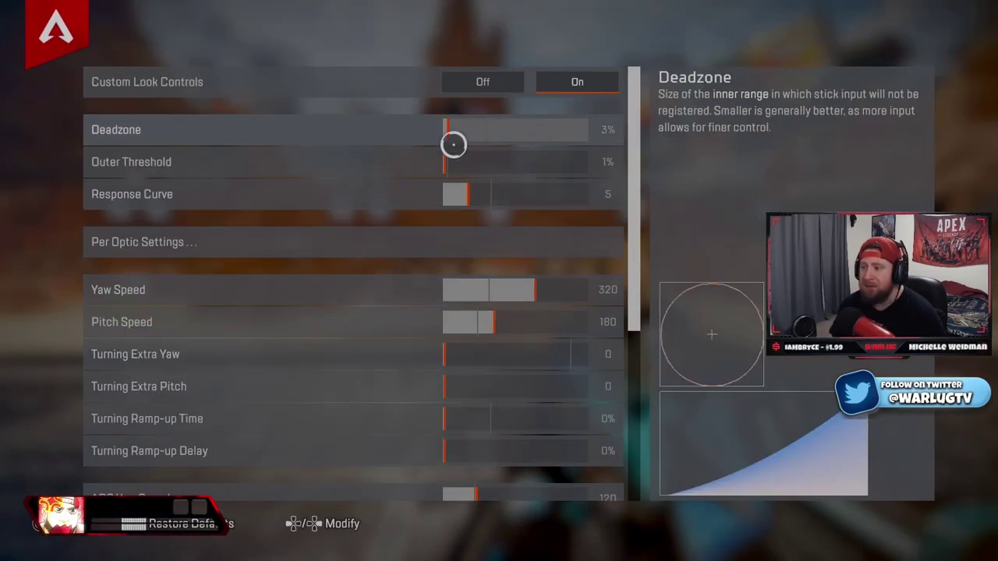
{"action": "key", "text": "Escape"}
{"action": "key", "text": "Escape"}
{"action": "key", "text": "Escape"}
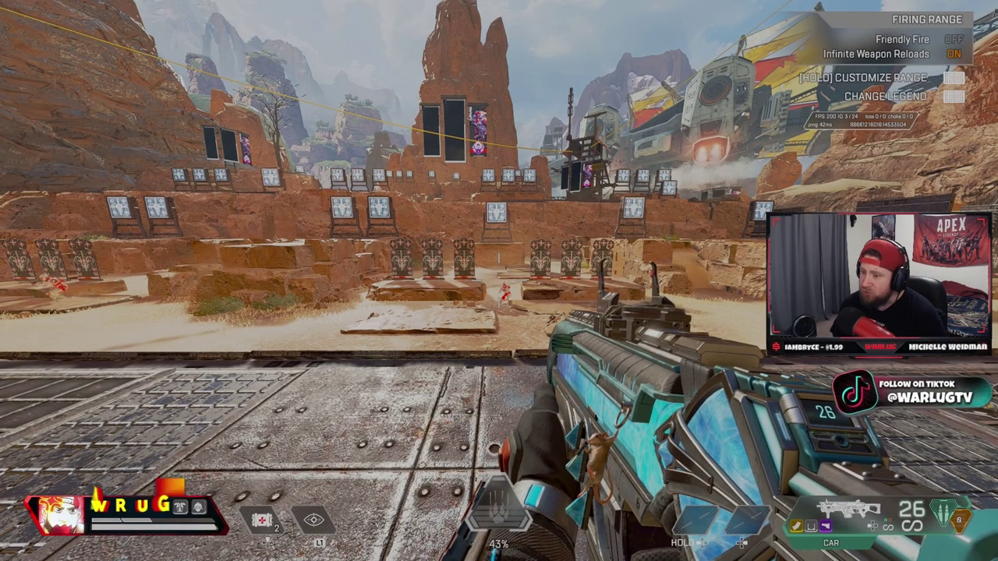
{"action": "key", "text": "Tab"}
{"action": "key", "text": "Escape"}
{"action": "key", "text": "Escape"}
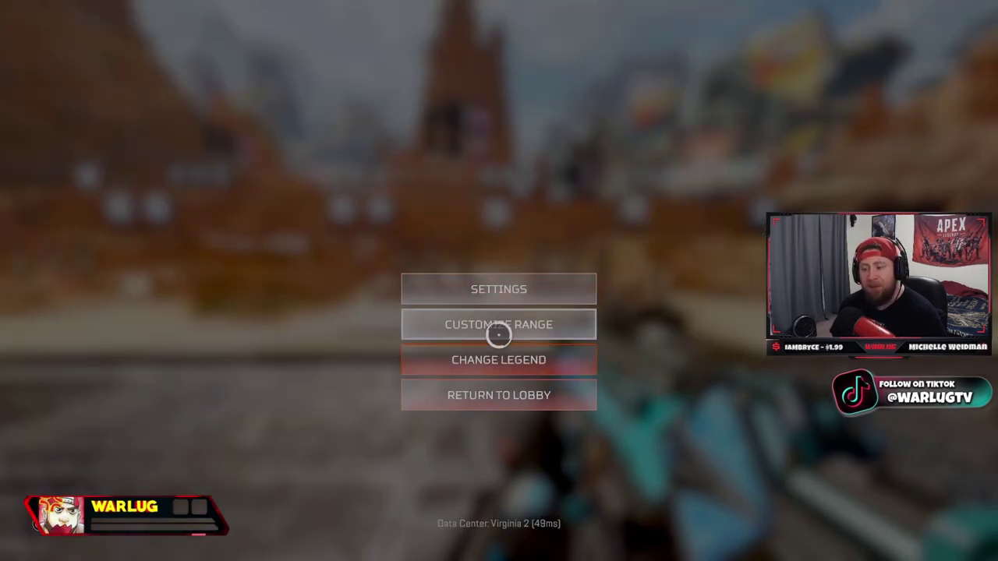
{"action": "key", "text": "Tab"}
{"action": "key", "text": "Tab"}
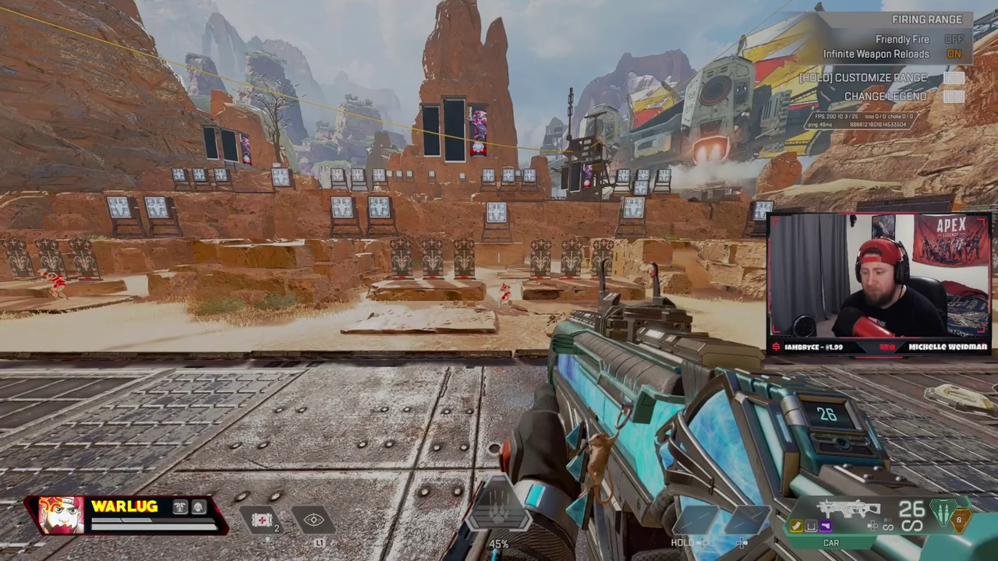
Open the gameplay settings, review the Button Hints option, and return to the firing range.
{"action": "key", "text": "Escape"}
{"action": "key", "text": "q"}
{"action": "key", "text": "q"}
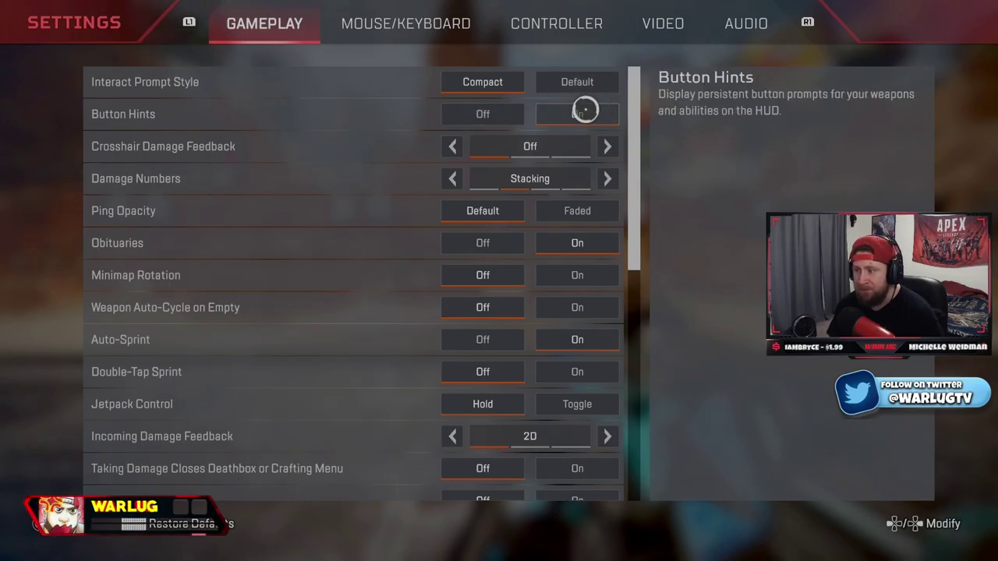
{"action": "key", "text": "Escape"}
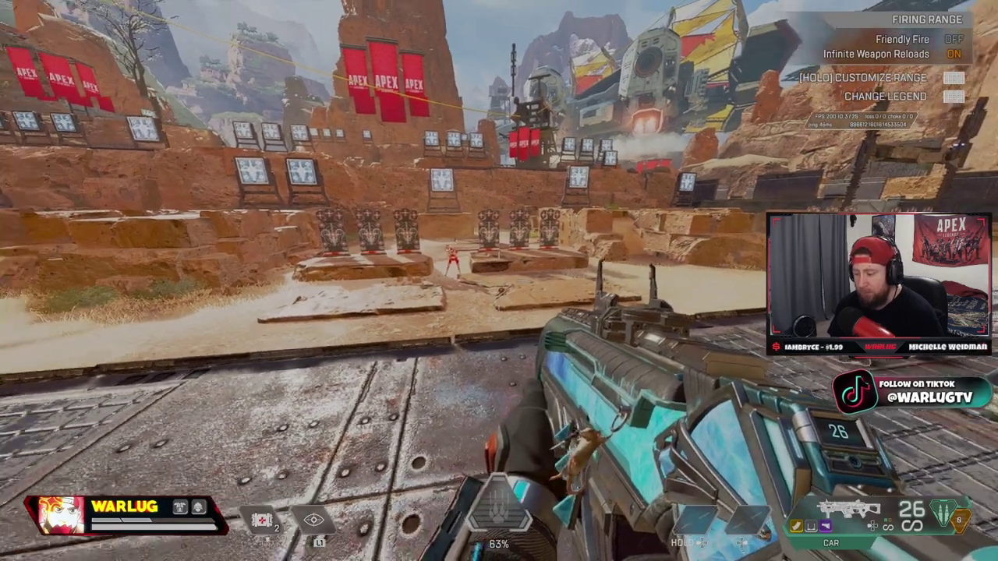
Set Crosshair Damage Feedback to X w/ Shield Icon in the gameplay settings and return to the firing range.
{"action": "key", "text": "Escape"}
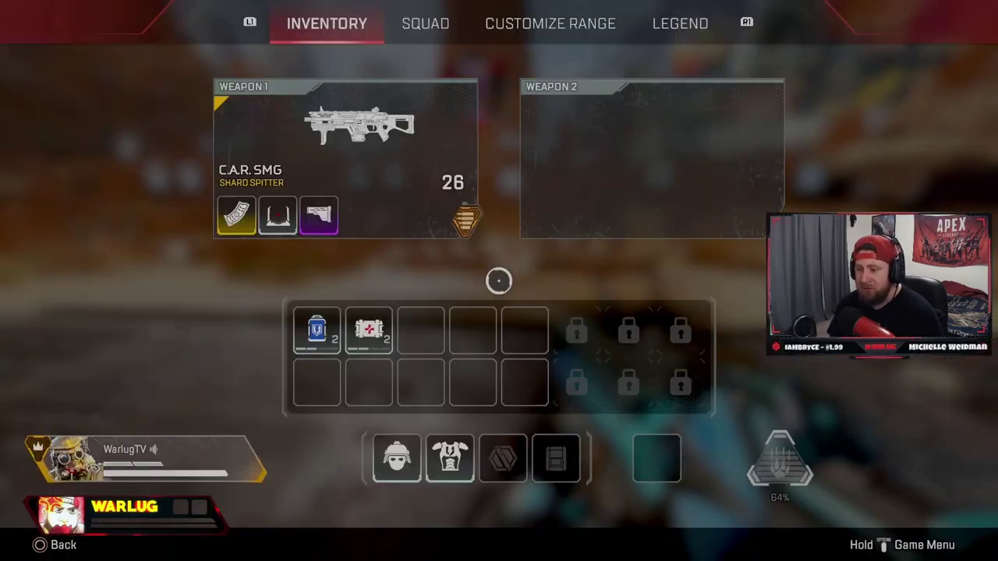
{"action": "left_click", "coordinate": [499, 282]}
{"action": "scroll", "coordinate": [457, 232], "scroll_direction": "down", "scroll_amount": 1}
{"action": "scroll", "coordinate": [457, 232], "scroll_direction": "up", "scroll_amount": 1}
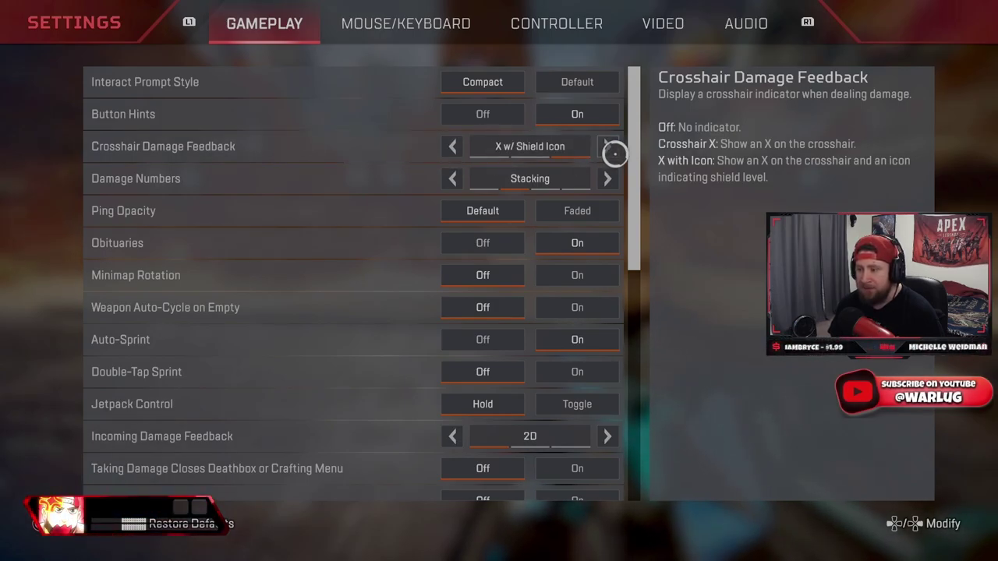
{"action": "key", "text": "Escape"}
{"action": "key", "text": "Escape"}
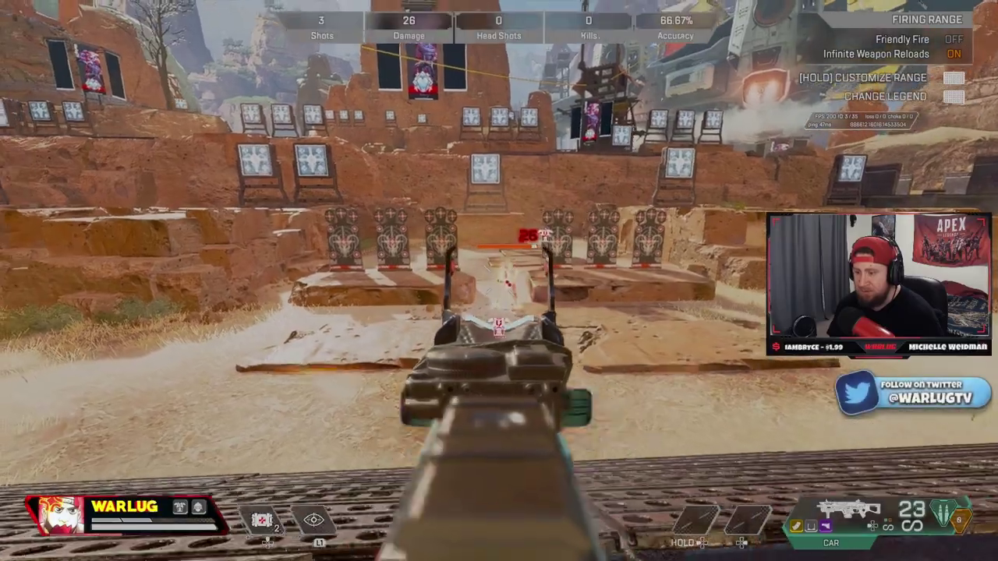
Fire the C.A.R. SMG at the target dummy to examine the crosshair damage indicator.
{"action": "key", "text": "Tab"}
{"action": "key", "text": "Tab"}
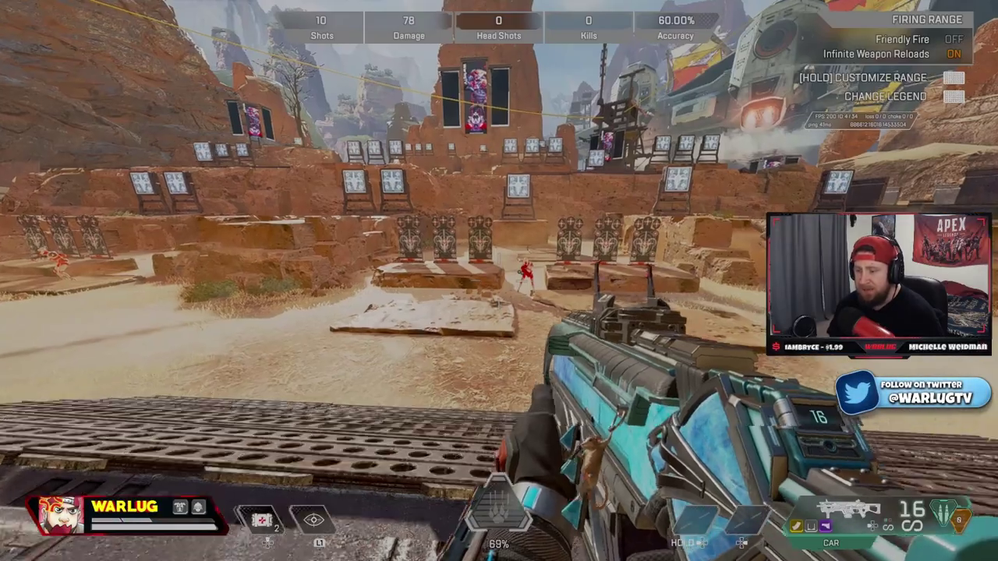
{"action": "left_click", "coordinate": [499, 281]}
{"action": "key", "text": "Tab"}
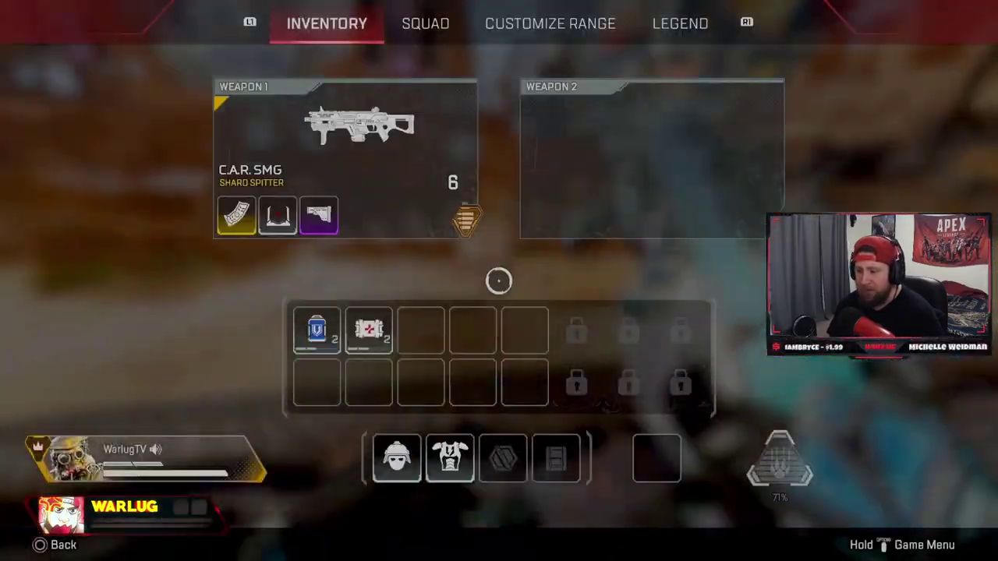
Set Crosshair Damage Feedback to Off in the gameplay settings.
{"action": "key", "text": "Escape"}
{"action": "left_click", "coordinate": [499, 289]}
{"action": "left_click", "coordinate": [451, 146]}
{"action": "left_click", "coordinate": [451, 146]}
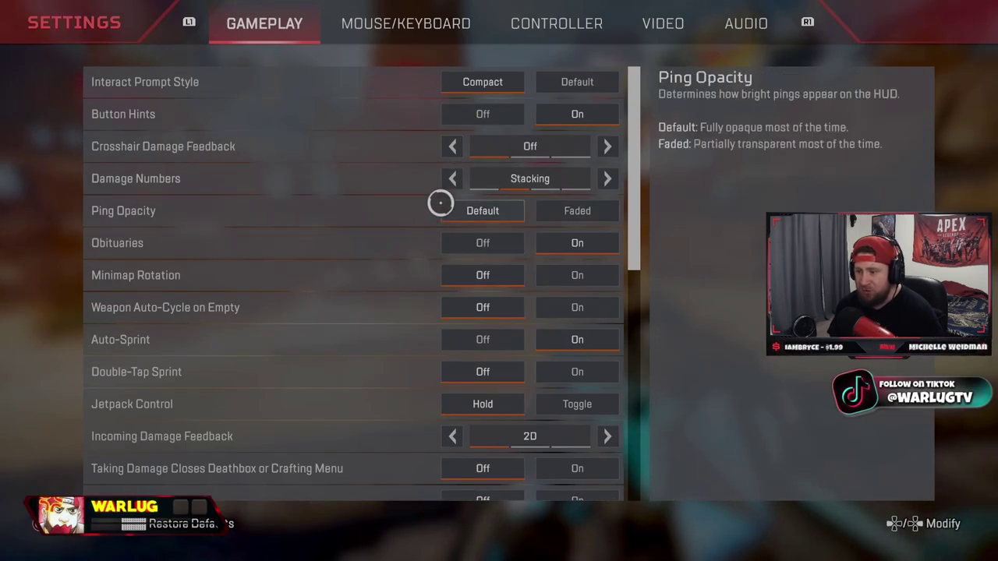
Try the option after Stacking for Damage Numbers and return to the firing range.
{"action": "left_click", "coordinate": [616, 179]}
{"action": "key", "text": "Escape"}
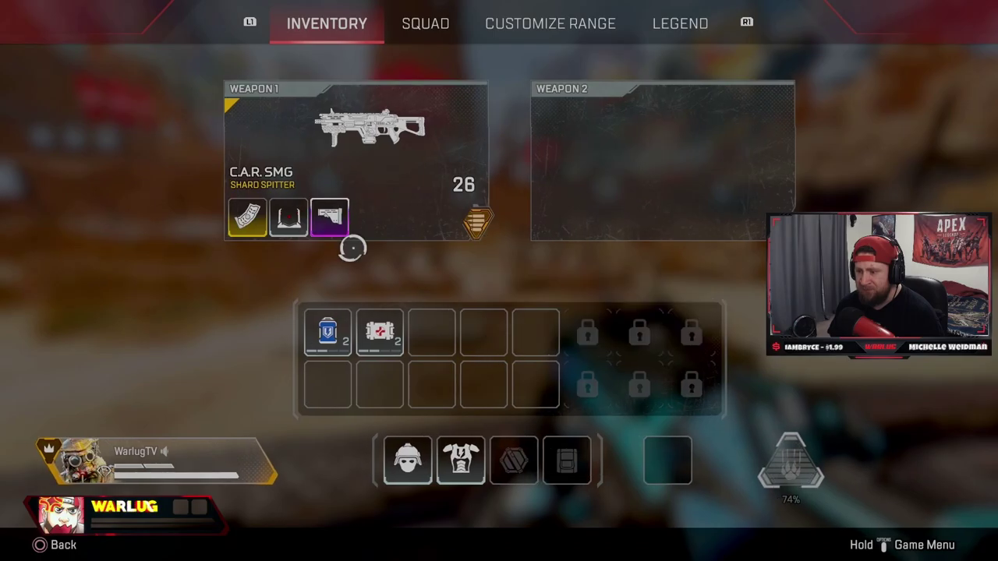
{"action": "key", "text": "Escape"}
{"action": "left_click", "coordinate": [499, 281]}
{"action": "key", "text": "Escape"}
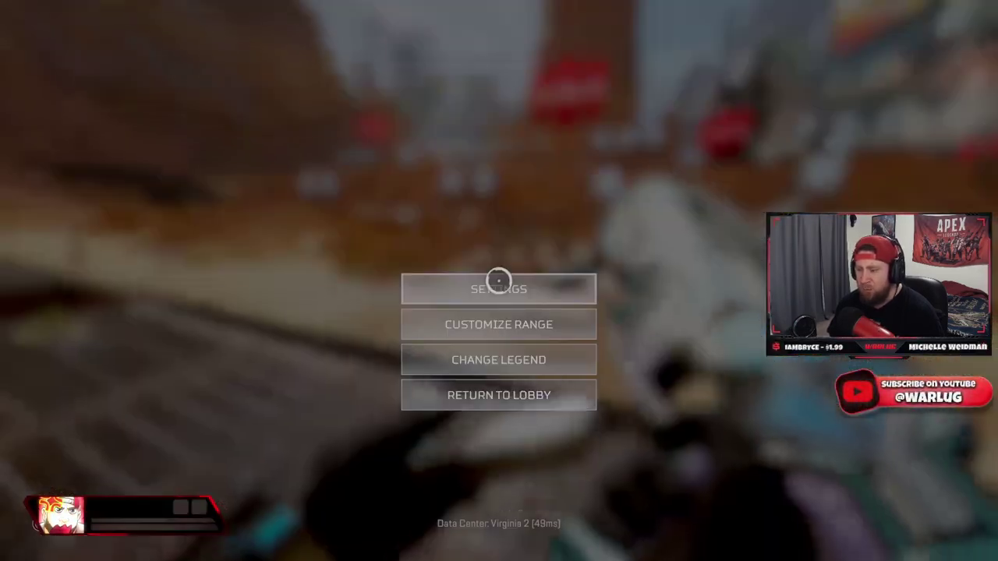
Set Damage Numbers to Stacking in the gameplay settings and return to the firing range.
{"action": "left_click", "coordinate": [499, 284]}
{"action": "left_click", "coordinate": [452, 179]}
{"action": "scroll", "coordinate": [456, 181], "scroll_direction": "down", "scroll_amount": 5}
{"action": "scroll", "coordinate": [456, 183], "scroll_direction": "up", "scroll_amount": 5}
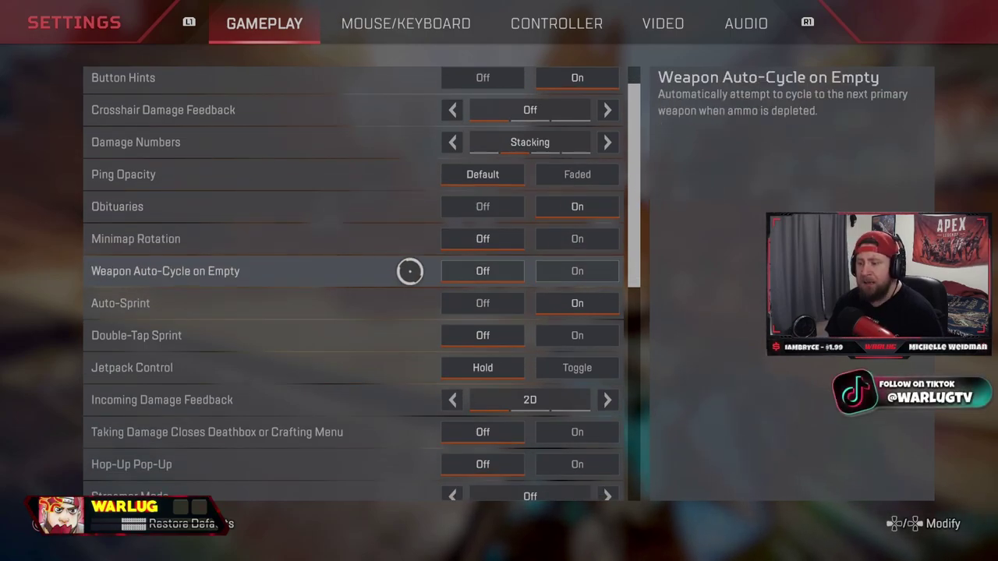
{"action": "key", "text": "Escape"}
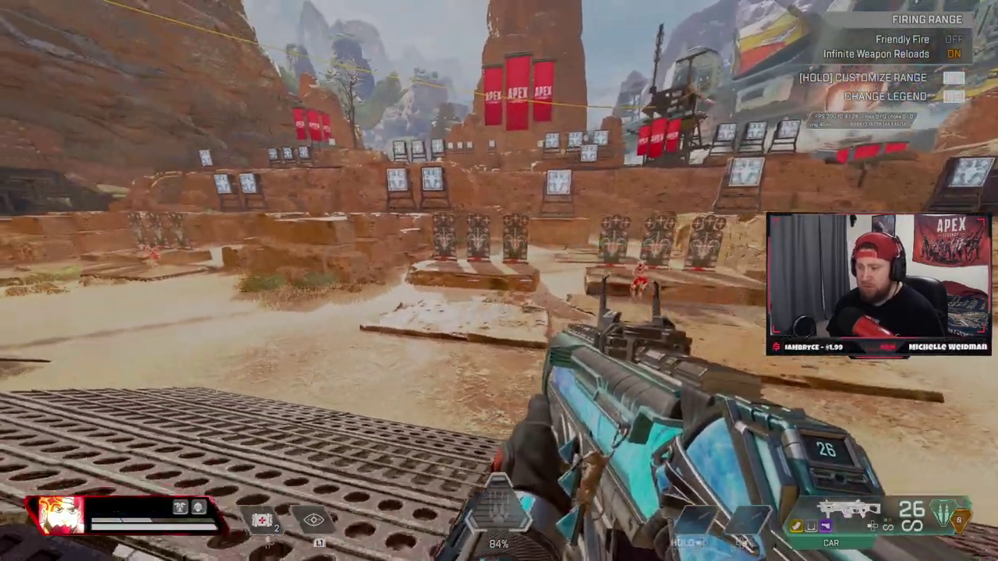
Pick up the Mozambique as second weapon and swap between it and the C.A.R. SMG in the firing range.
{"action": "key", "text": "e"}
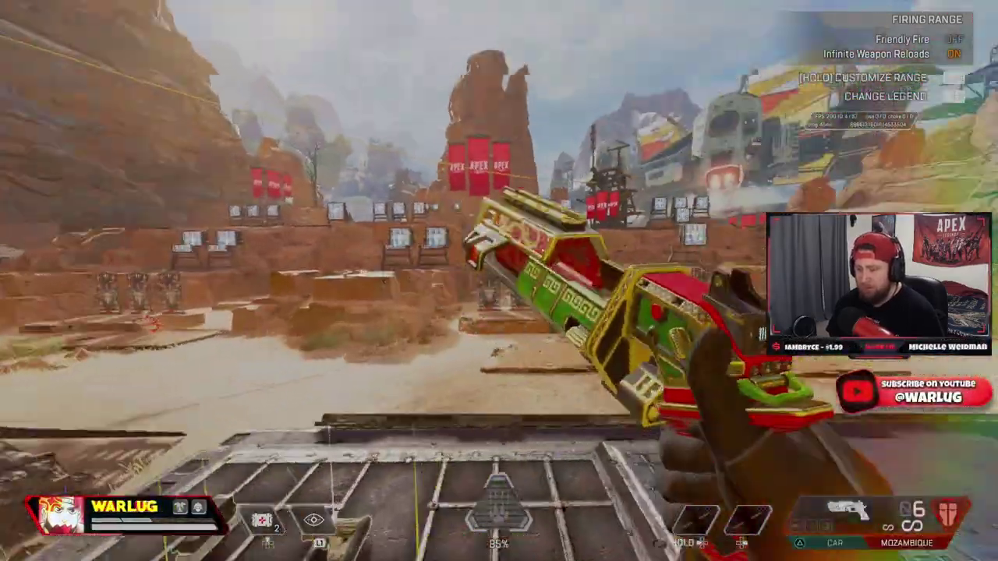
{"action": "key", "text": "2"}
{"action": "key", "text": "1"}
{"action": "key", "text": "2"}
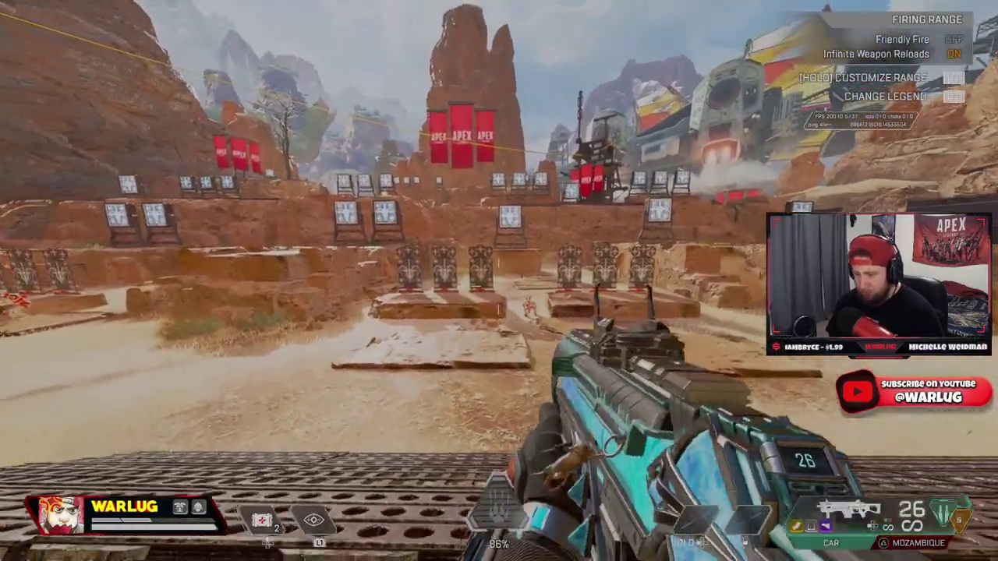
{"action": "key", "text": "1"}
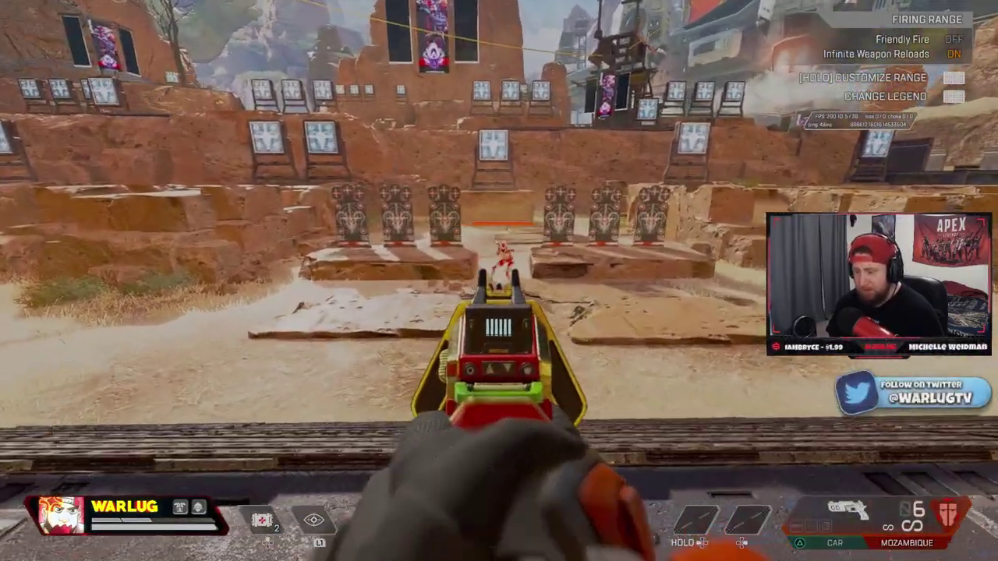
{"action": "key", "text": "2"}
Review the gameplay settings from Weapon Auto-Cycle on Empty through Incoming Damage Feedback and Anonymous Mode to Performance Display.
{"action": "key", "text": "Escape"}
{"action": "left_click", "coordinate": [499, 281]}
{"action": "scroll", "coordinate": [479, 361], "scroll_direction": "up", "scroll_amount": 3}
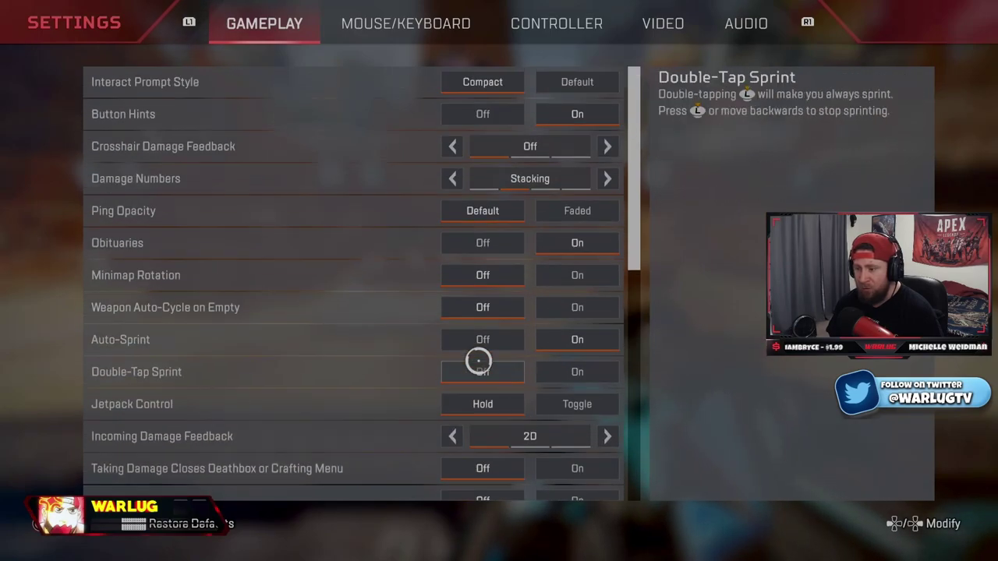
{"action": "scroll", "coordinate": [527, 311], "scroll_direction": "down", "scroll_amount": 1}
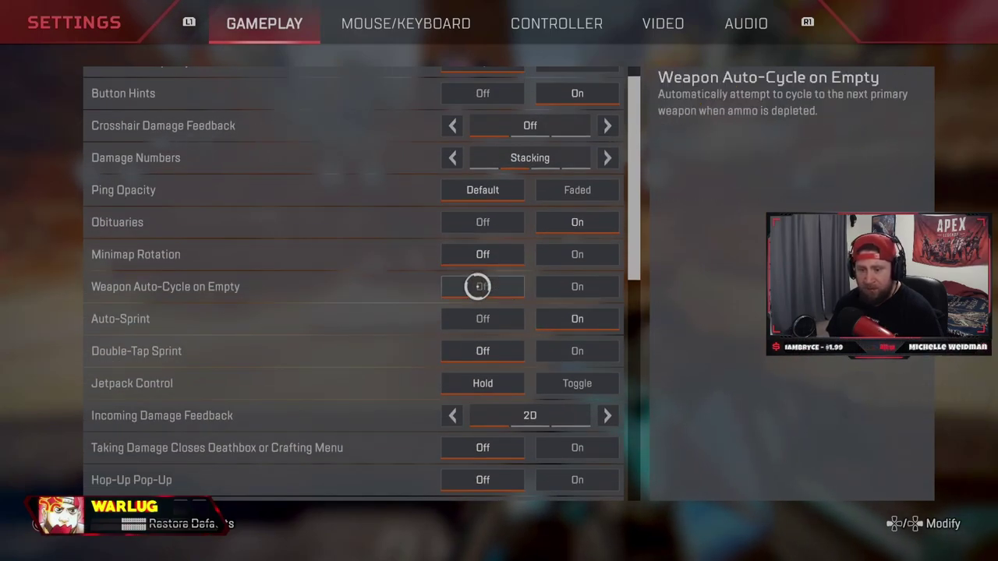
{"action": "scroll", "coordinate": [477, 318], "scroll_direction": "down", "scroll_amount": 3}
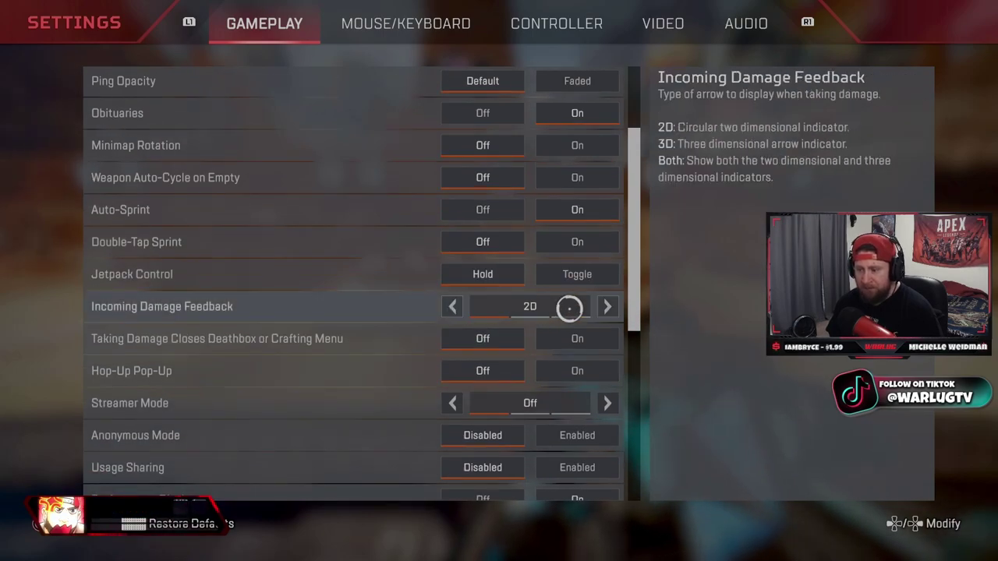
{"action": "left_click", "coordinate": [477, 307]}
{"action": "scroll", "coordinate": [448, 308], "scroll_direction": "down", "scroll_amount": 3}
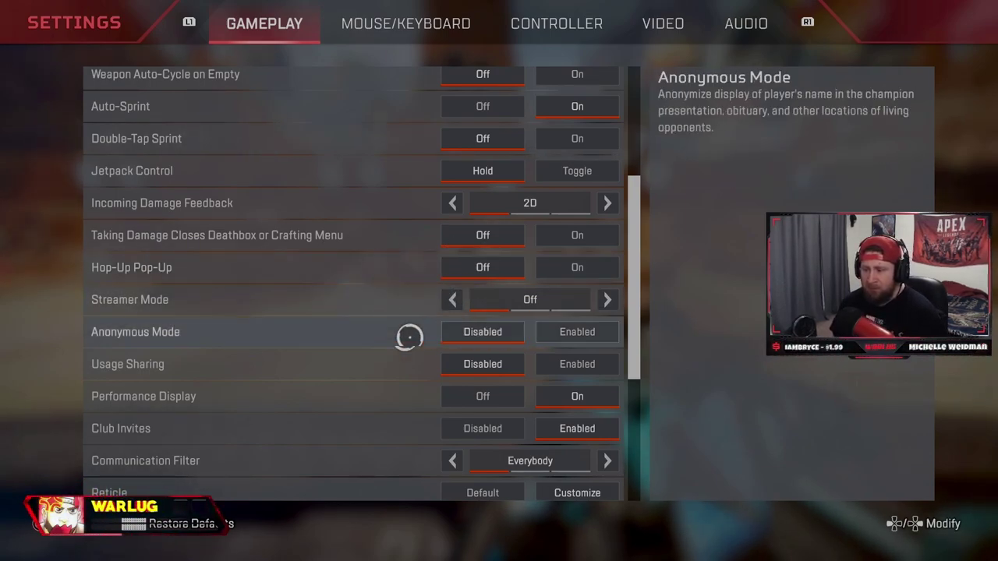
{"action": "scroll", "coordinate": [327, 375], "scroll_direction": "down", "scroll_amount": 3}
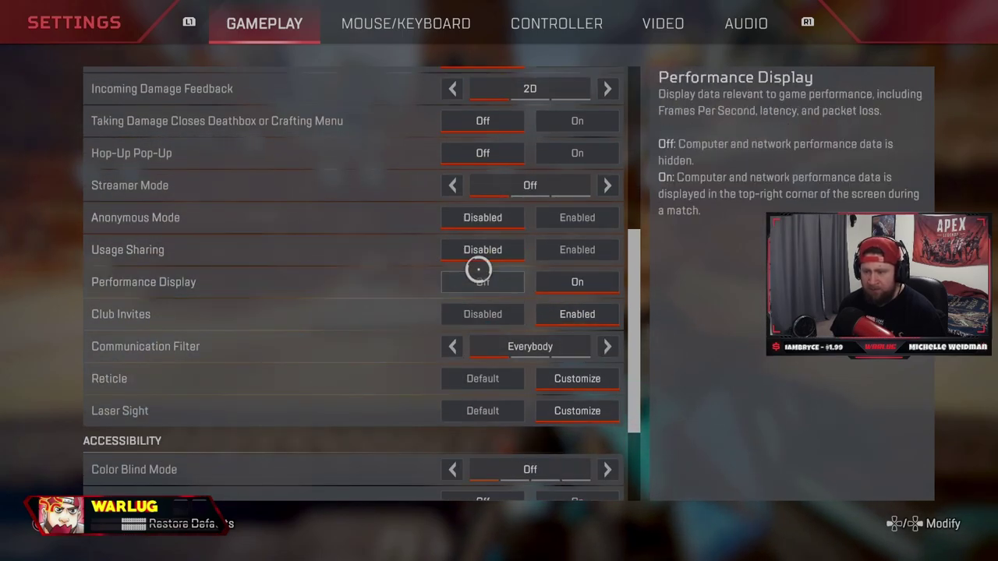
{"action": "key", "text": "Escape"}
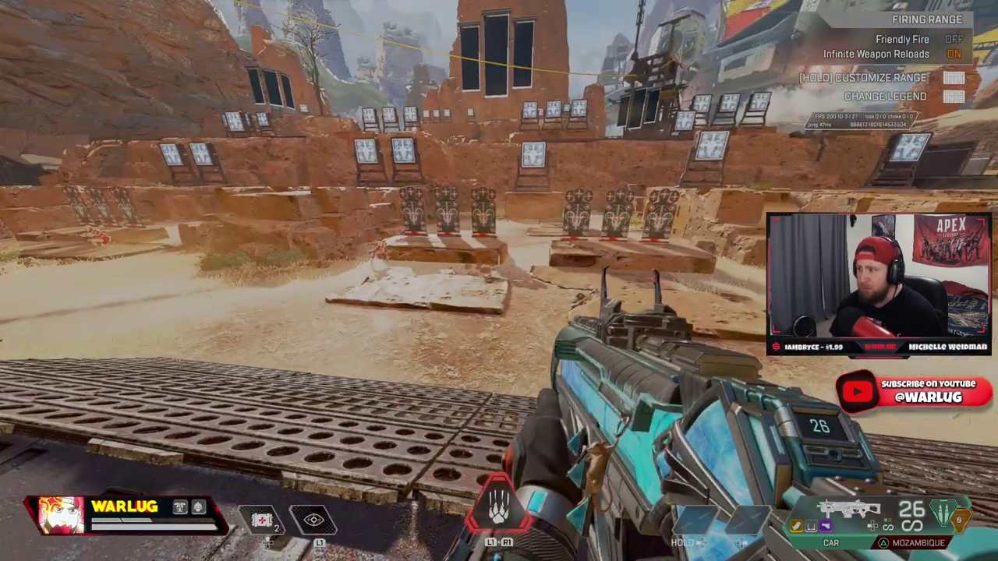
Review the remaining gameplay settings, including Reticle, Laser Sight and the accessibility options such as Color Blind Mode.
{"action": "key", "text": "Escape"}
{"action": "left_click", "coordinate": [499, 278]}
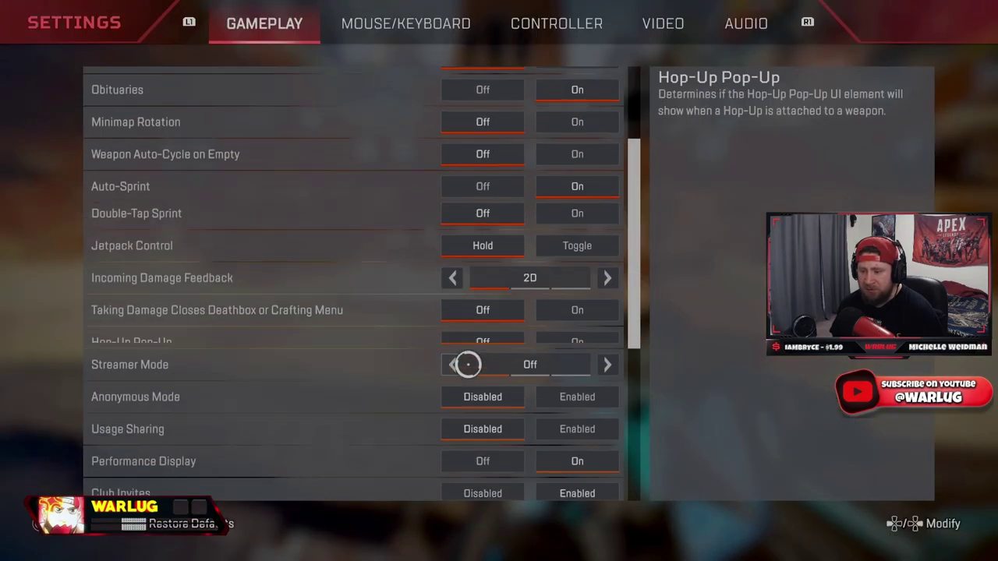
{"action": "scroll", "coordinate": [460, 351], "scroll_direction": "down", "scroll_amount": 5}
{"action": "scroll", "coordinate": [385, 383], "scroll_direction": "down", "scroll_amount": 5}
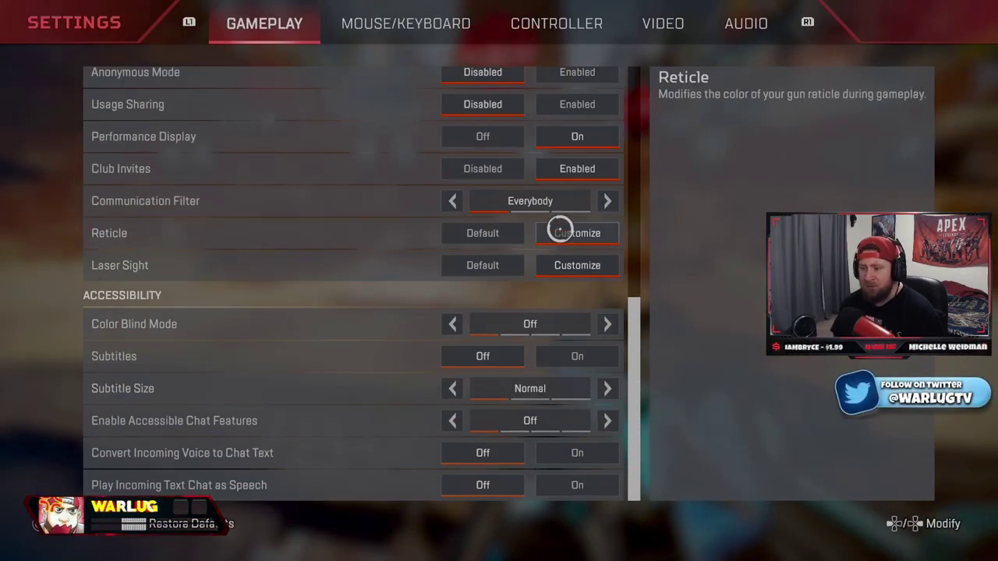
{"action": "scroll", "coordinate": [517, 274], "scroll_direction": "up", "scroll_amount": 10}
{"action": "scroll", "coordinate": [435, 289], "scroll_direction": "down", "scroll_amount": 10}
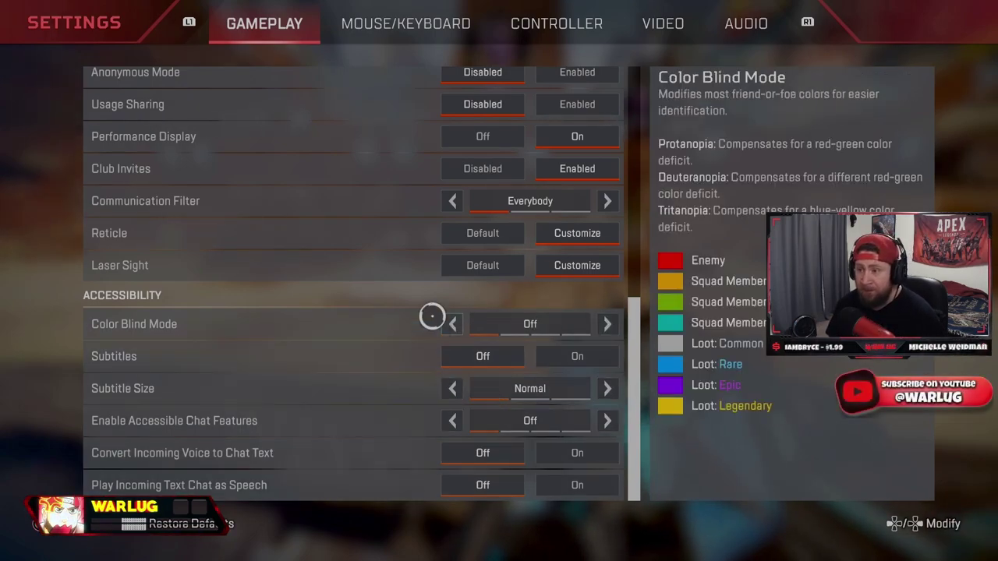
Open the video settings and set Brightness to 50%.
{"action": "key", "text": "e"}
{"action": "key", "text": "e"}
{"action": "key", "text": "e"}
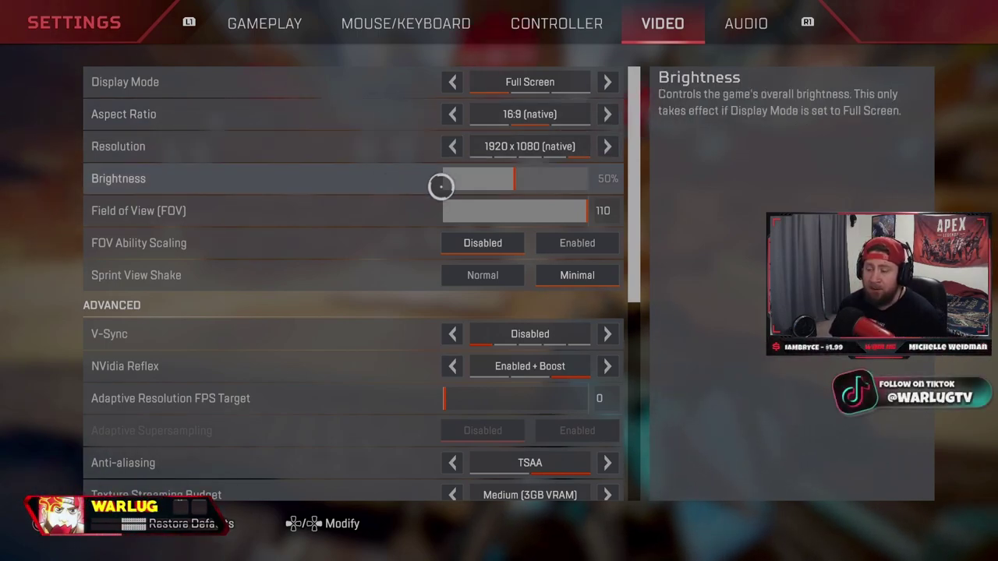
{"action": "left_click", "coordinate": [515, 179]}
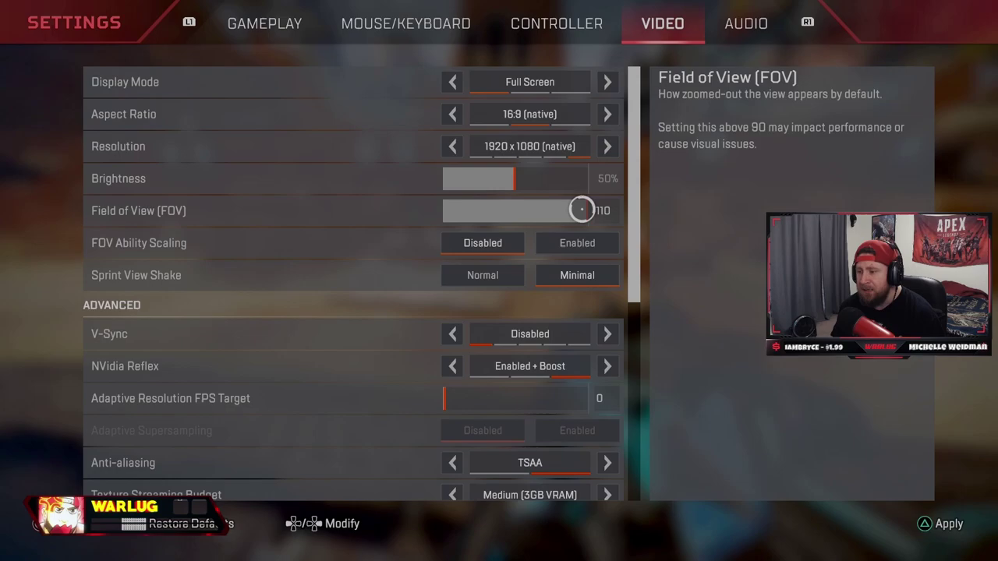
Enable FOV Ability Scaling and set the Field of View to 100.
{"action": "left_click_drag", "start_coordinate": [555, 209], "coordinate": [548, 209]}
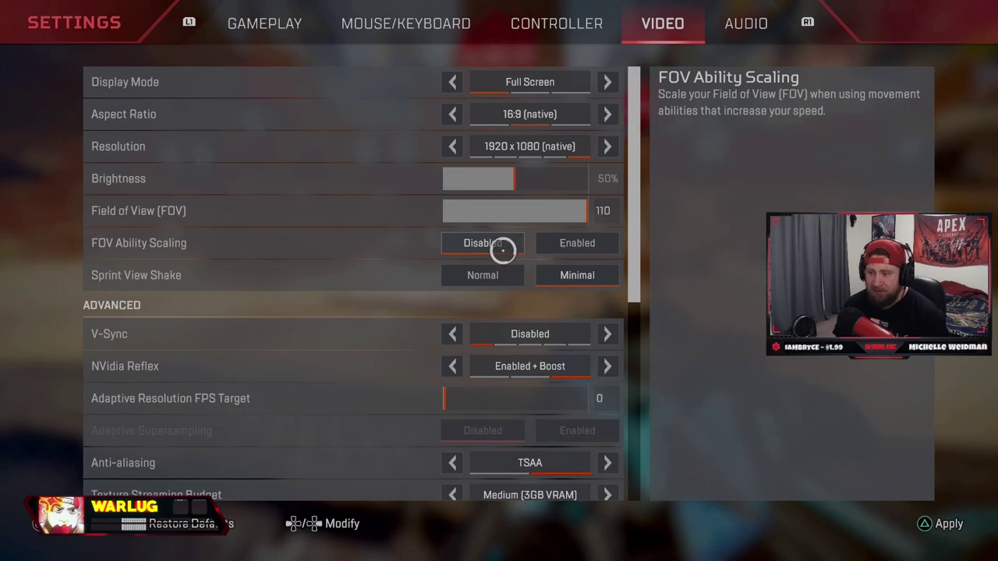
{"action": "left_click", "coordinate": [574, 244]}
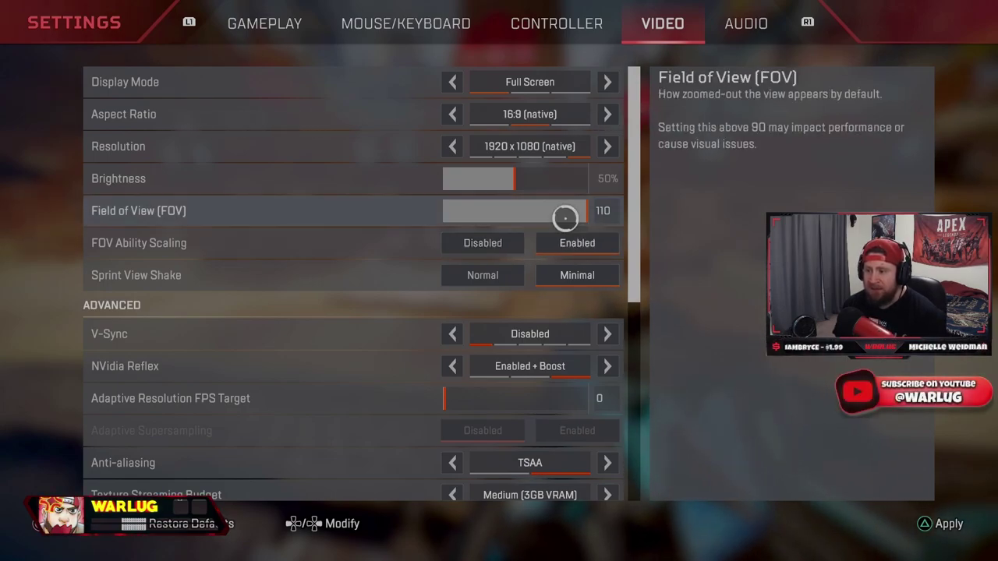
{"action": "left_click", "coordinate": [565, 218]}
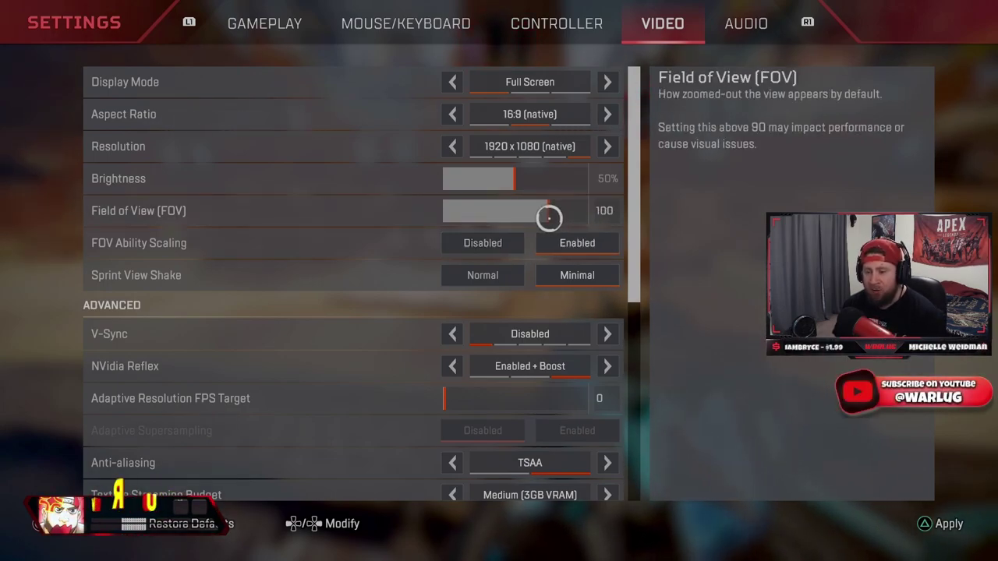
Check the view in the firing range, raise the Field of View to 110 and disable FOV Ability Scaling.
{"action": "key", "text": "Escape"}
{"action": "key", "text": "Escape"}
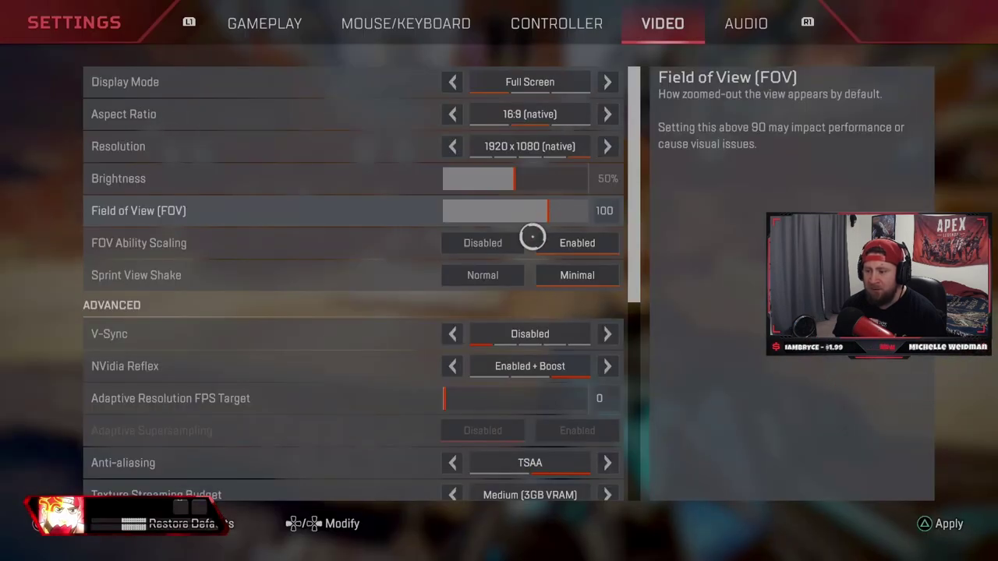
{"action": "left_click_drag", "start_coordinate": [532, 201], "coordinate": [653, 198]}
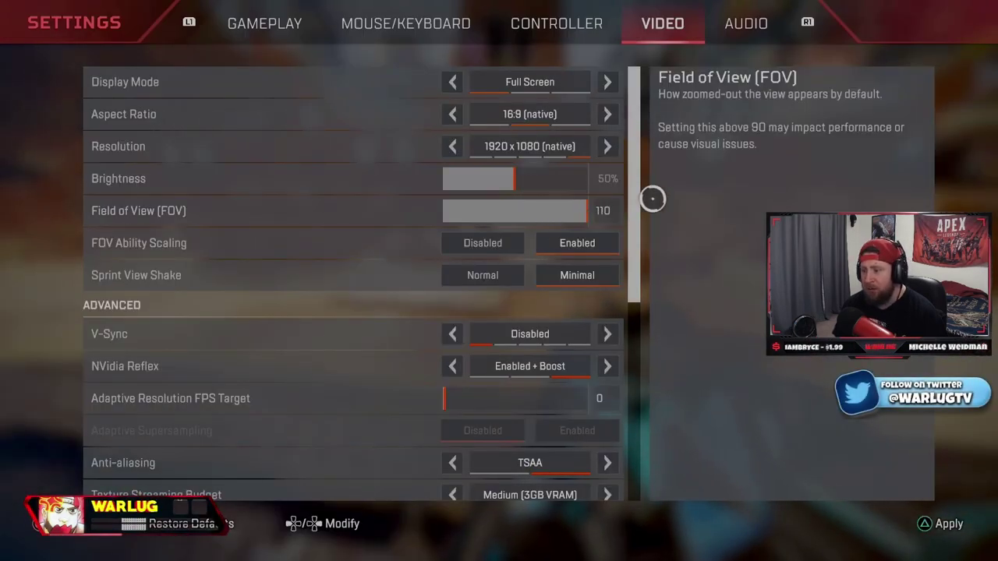
{"action": "left_click", "coordinate": [488, 242]}
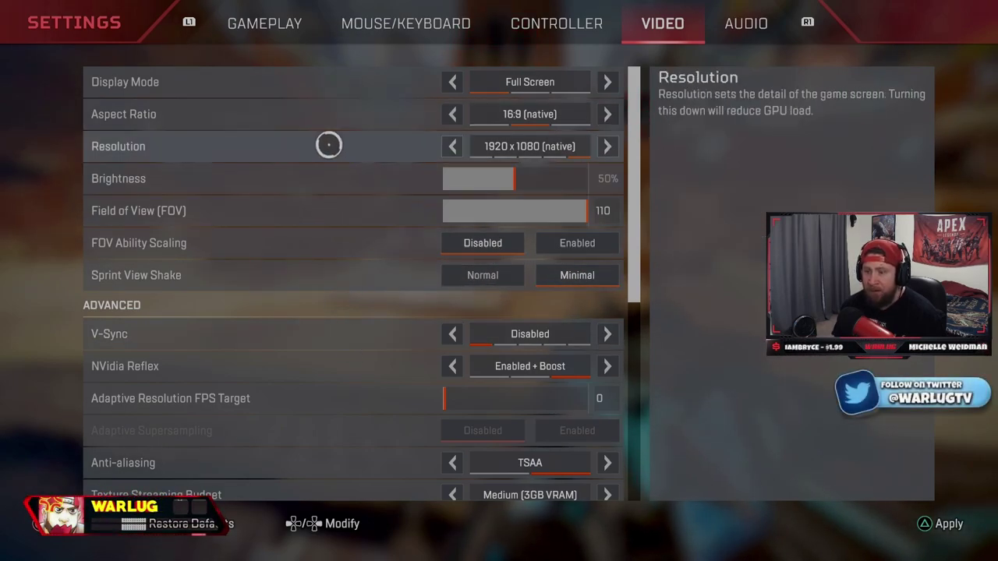
Review the advanced video settings from V-Sync and NVidia Reflex through Texture Filtering and shadow options to Ragdolls.
{"action": "scroll", "coordinate": [398, 326], "scroll_direction": "down", "scroll_amount": 5}
{"action": "scroll", "coordinate": [356, 169], "scroll_direction": "up", "scroll_amount": 3}
{"action": "scroll", "coordinate": [382, 308], "scroll_direction": "down", "scroll_amount": 3}
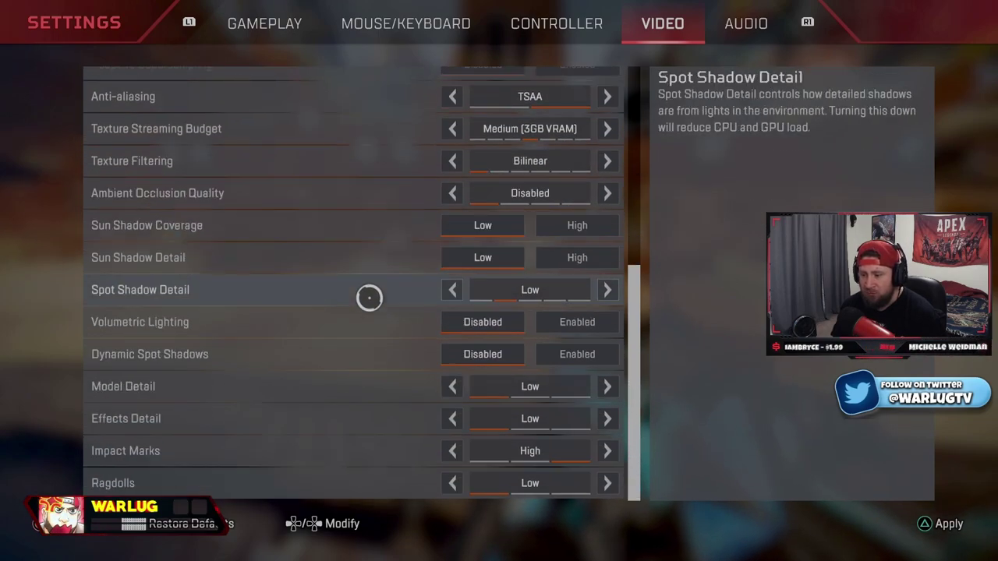
{"action": "scroll", "coordinate": [370, 273], "scroll_direction": "up", "scroll_amount": 4}
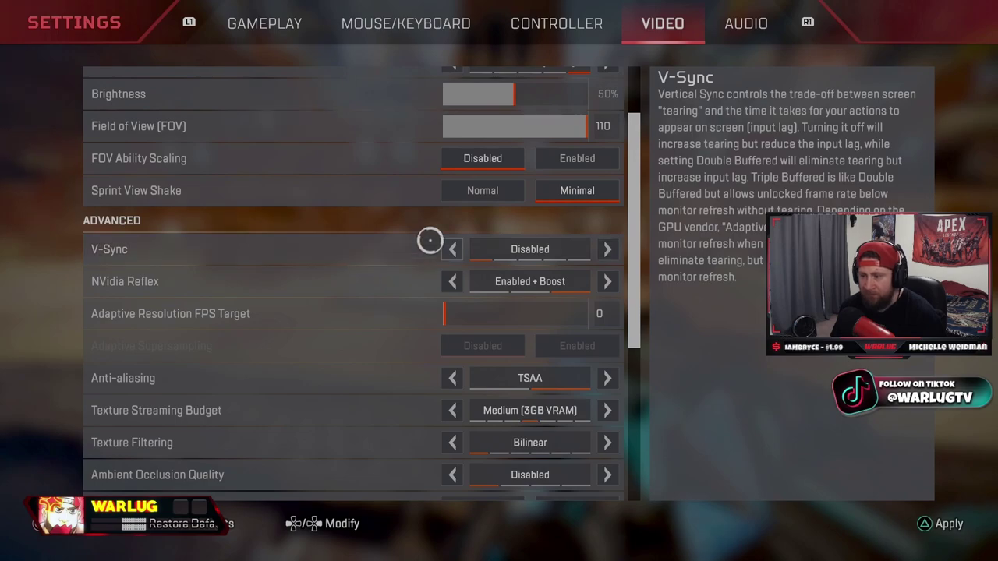
{"action": "key", "text": "Down"}
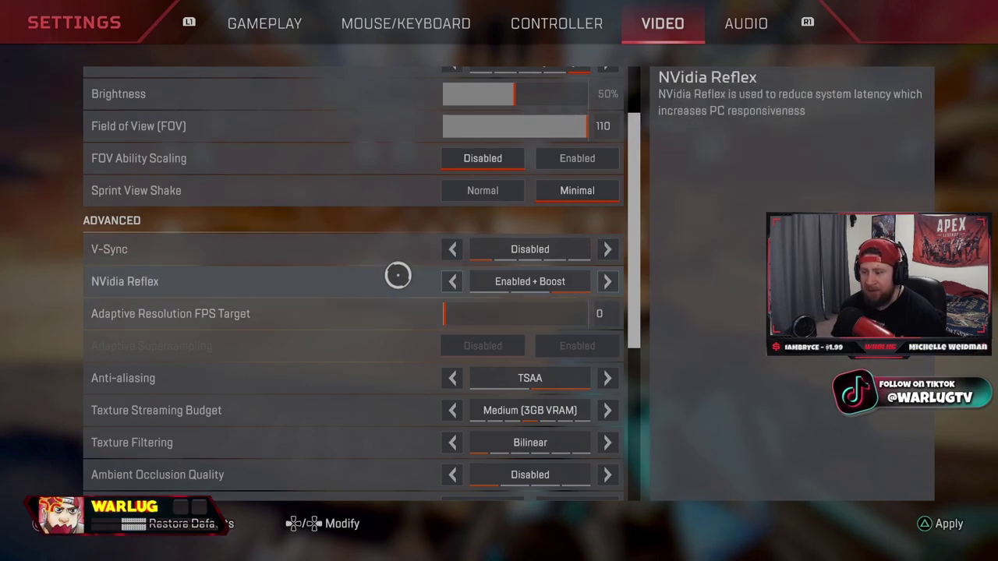
{"action": "scroll", "coordinate": [397, 291], "scroll_direction": "down", "scroll_amount": 2}
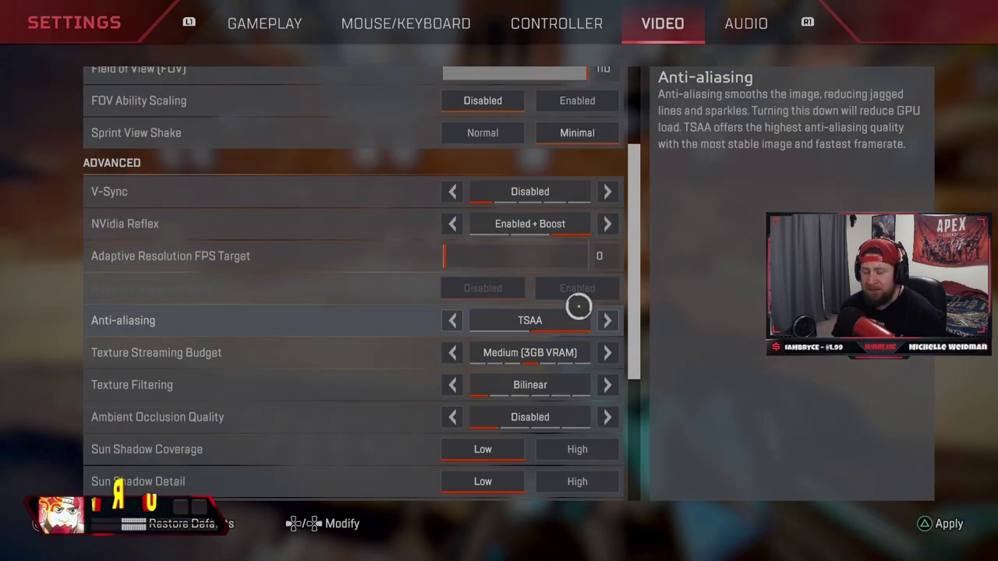
{"action": "scroll", "coordinate": [411, 297], "scroll_direction": "down", "scroll_amount": 1}
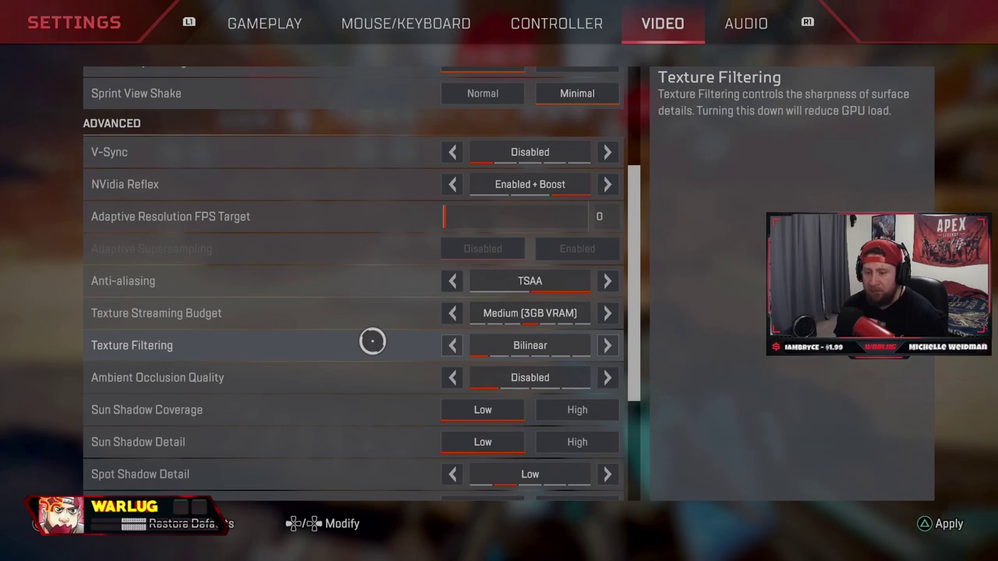
{"action": "scroll", "coordinate": [379, 354], "scroll_direction": "down", "scroll_amount": 5}
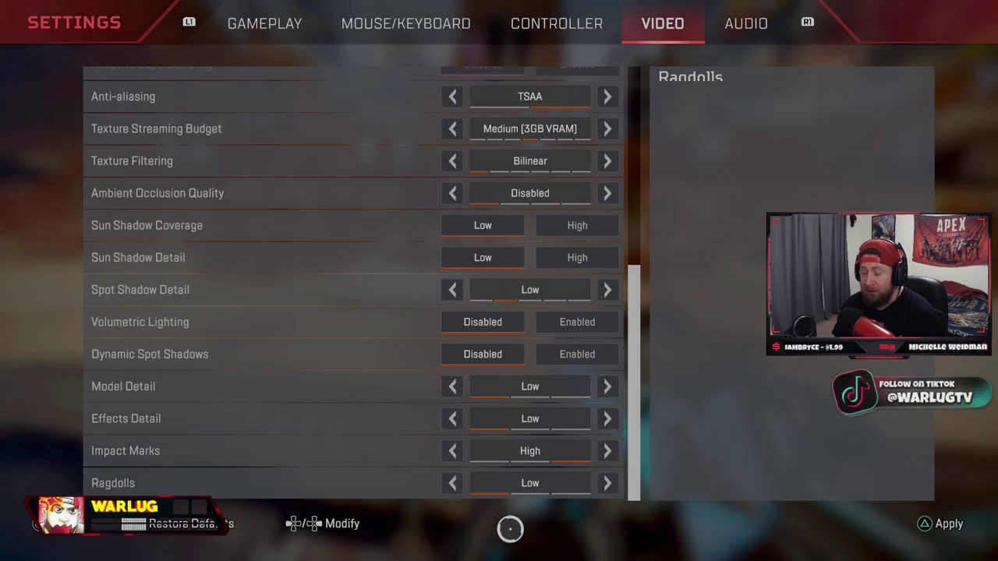
{"action": "scroll", "coordinate": [426, 301], "scroll_direction": "up", "scroll_amount": 2}
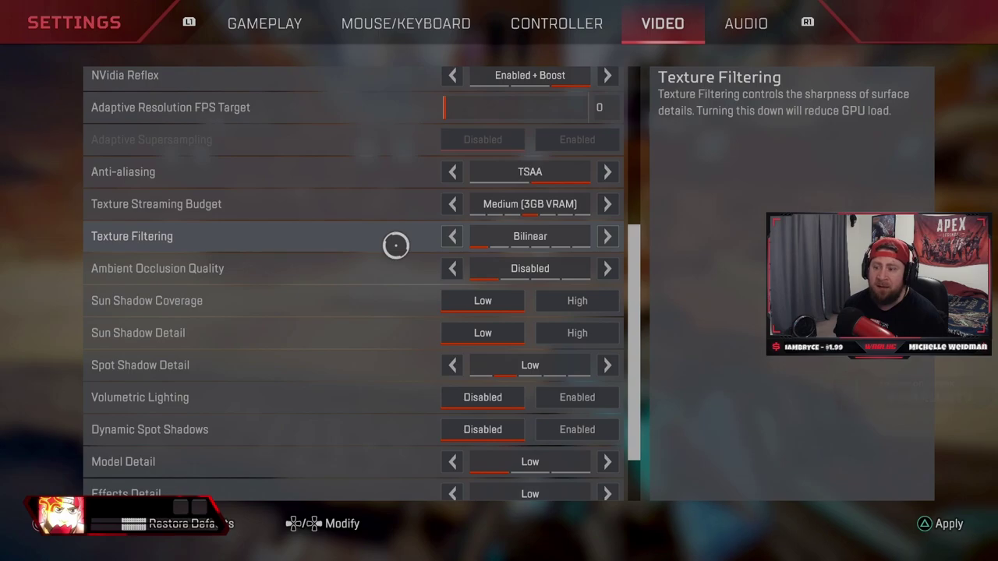
Discard the unapplied video changes and set Dialogue Volume to 70% in the audio settings.
{"action": "key", "text": "e"}
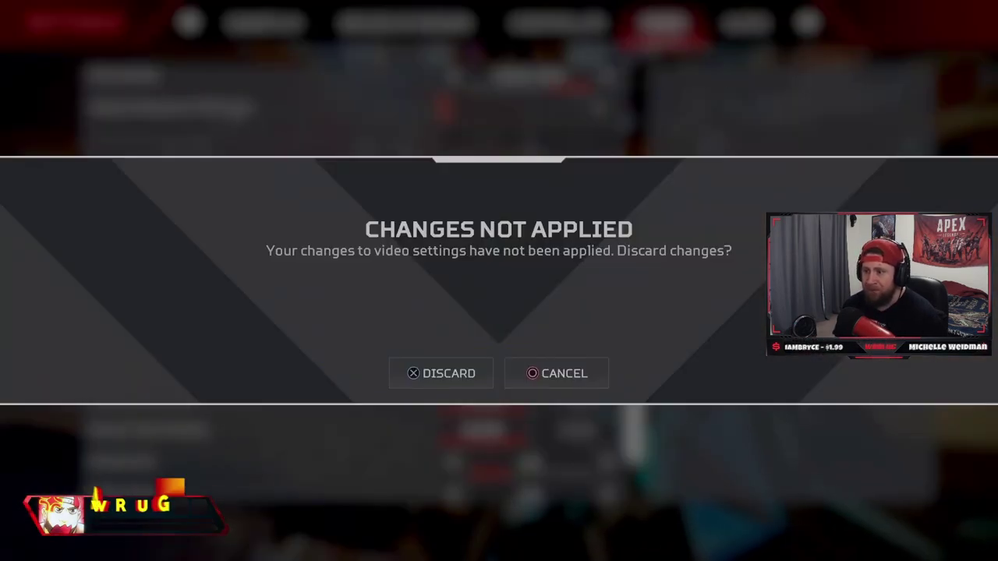
{"action": "key", "text": "Return"}
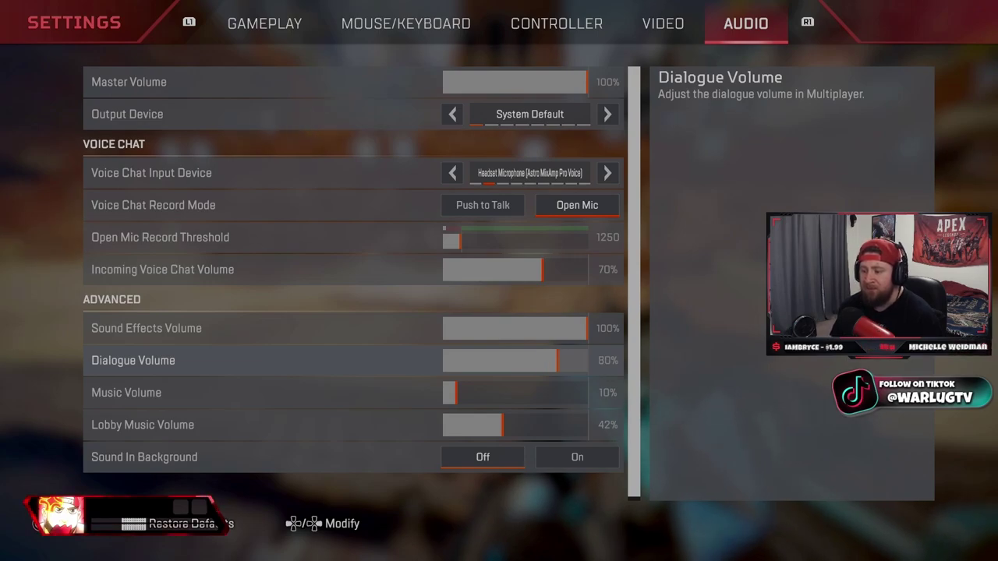
{"action": "key", "text": "Left"}
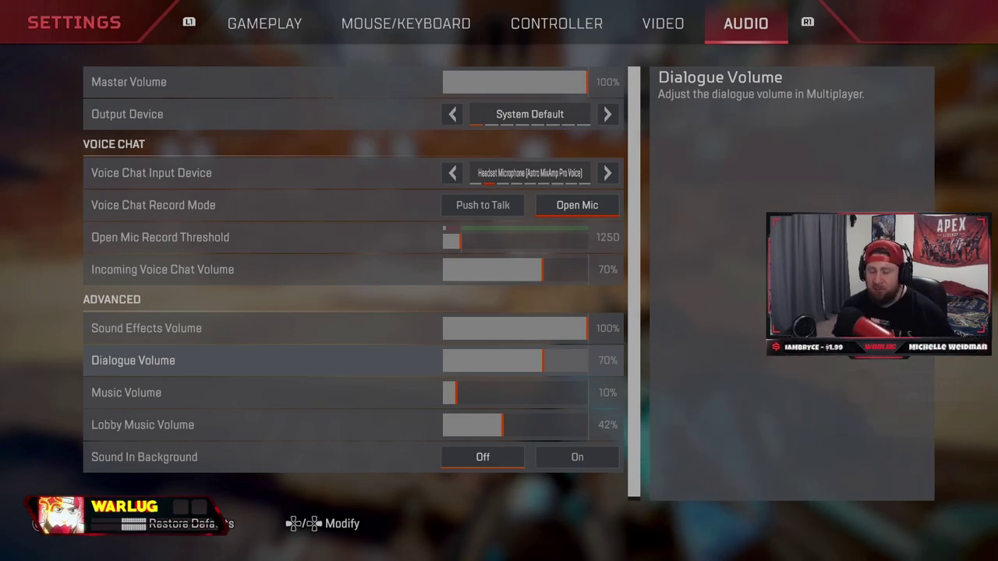
Review the Music Volume and Lobby Music Volume settings.
{"action": "key", "text": "Down"}
{"action": "key", "text": "Down"}
{"action": "key", "text": "Up"}
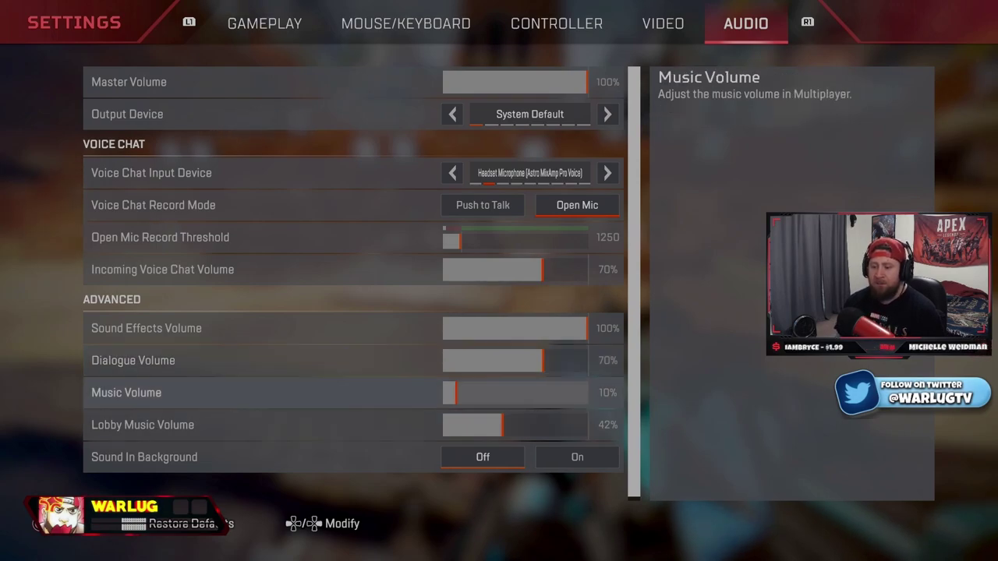
{"action": "key", "text": "Down"}
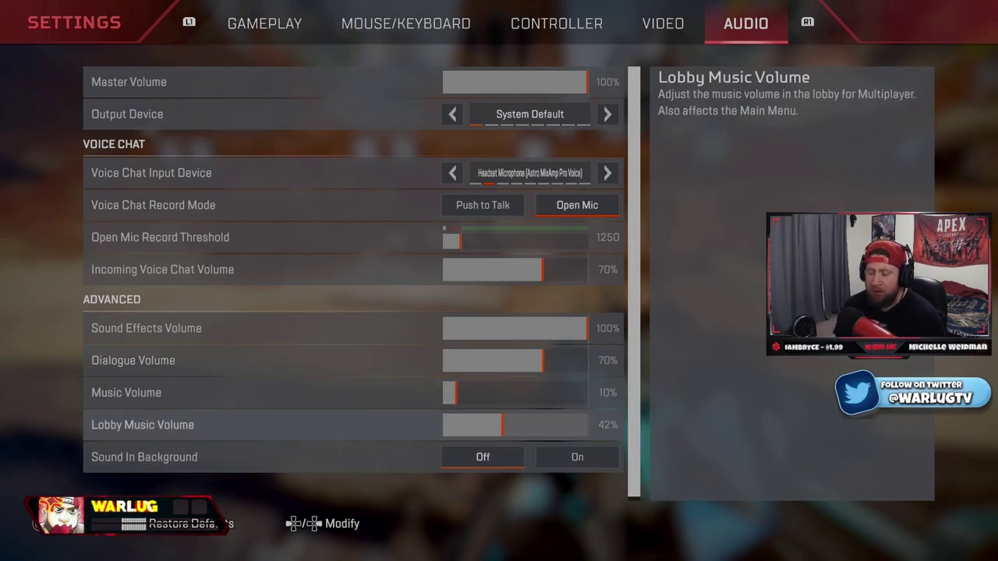
{"action": "key", "text": "Up"}
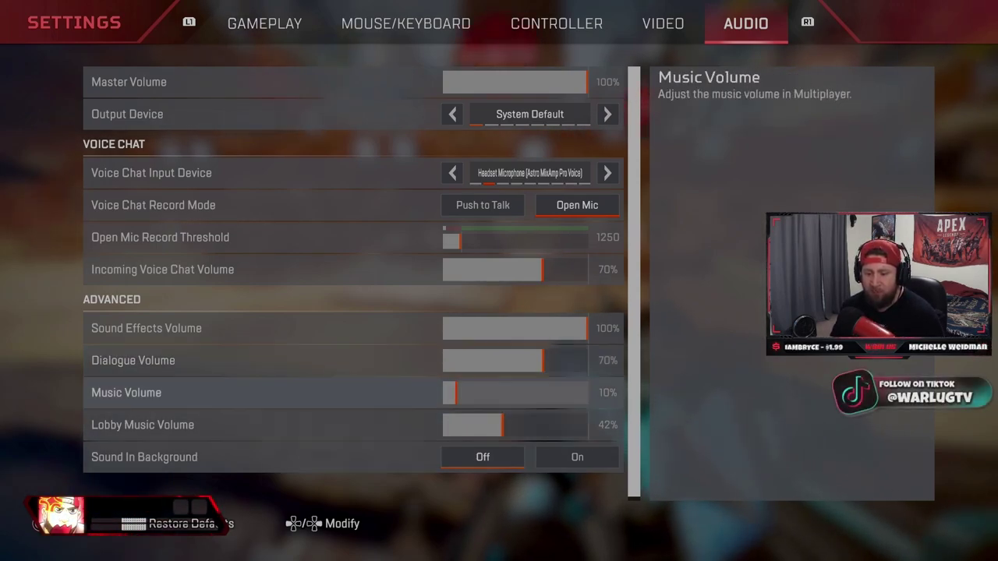
{"action": "key", "text": "Down"}
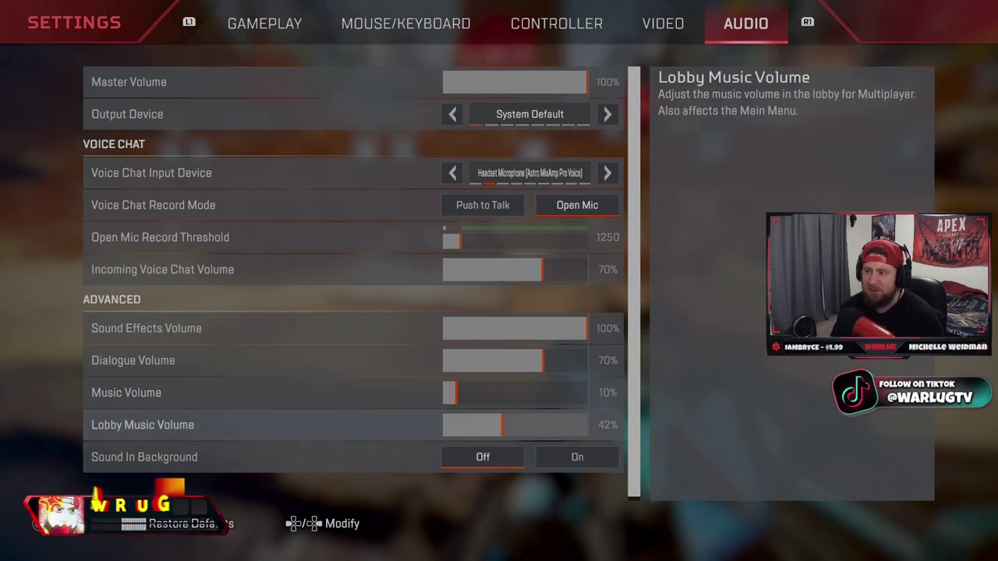
Open the controller settings and review the button layout presets, including Grenadier and Bumper Jumper.
{"action": "key", "text": "q"}
{"action": "key", "text": "q"}
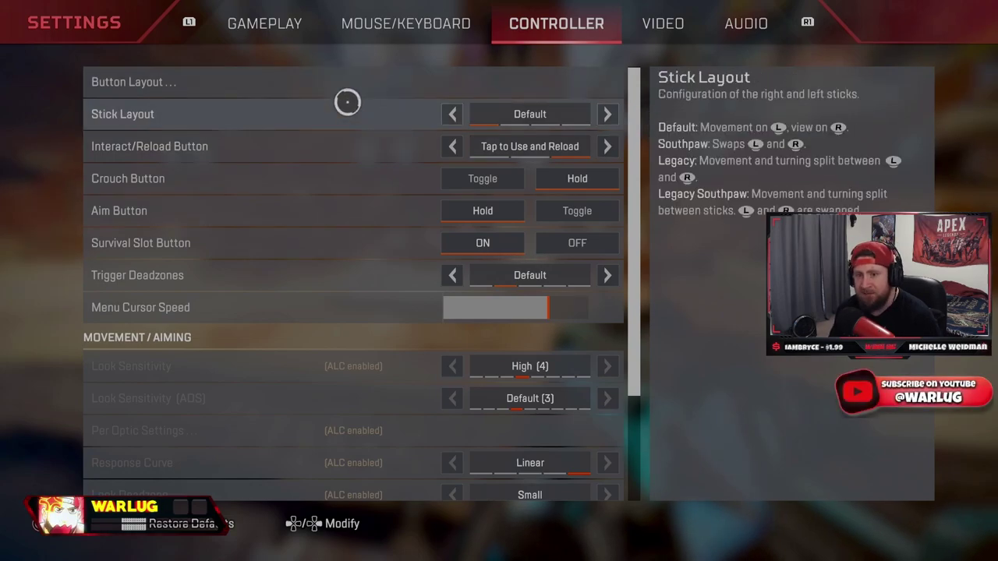
{"action": "left_click", "coordinate": [334, 68]}
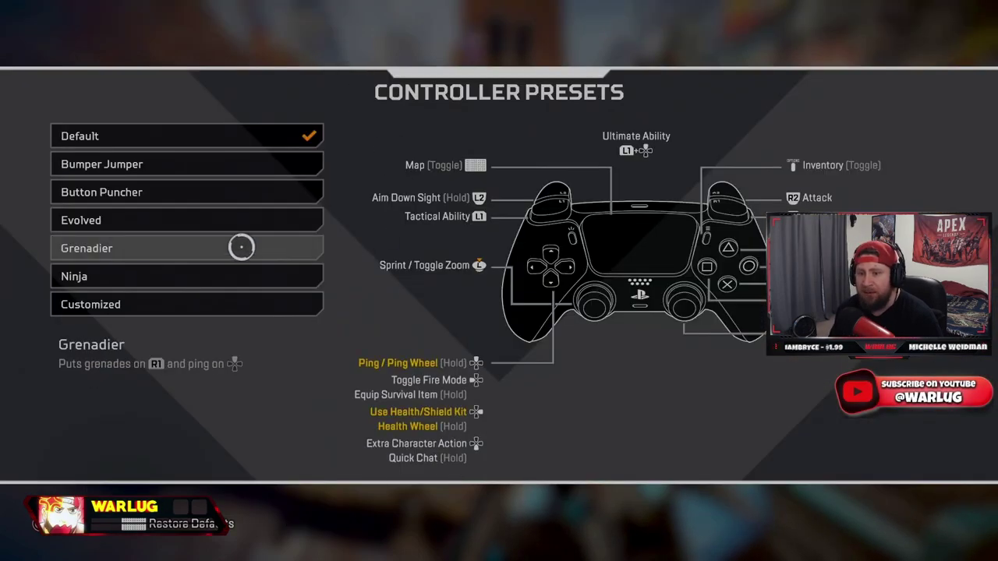
{"action": "left_click", "coordinate": [249, 165]}
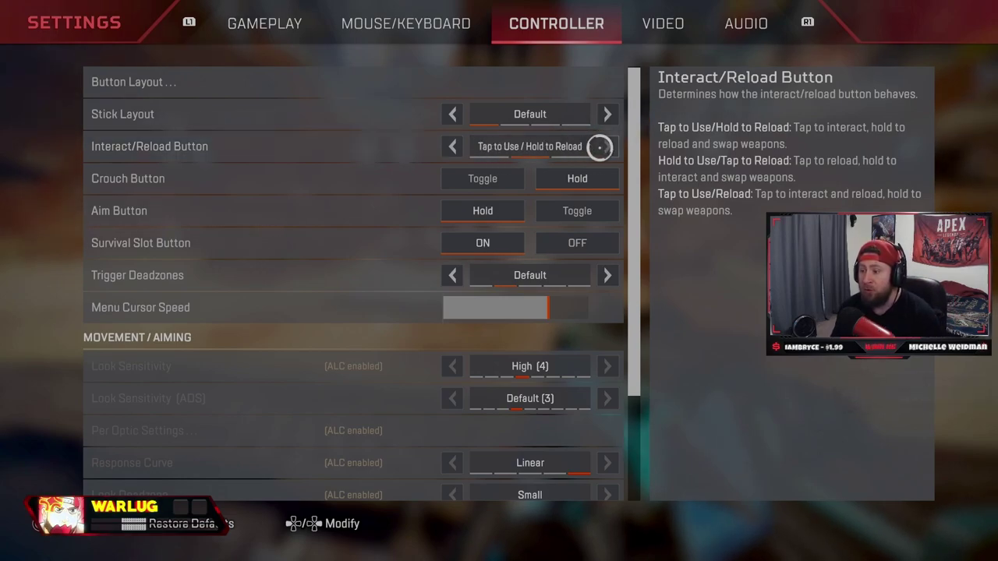
Set the Interact/Reload Button to Tap to Use and Reload, and visit the firing range to demonstrate the controls.
{"action": "left_click", "coordinate": [608, 145]}
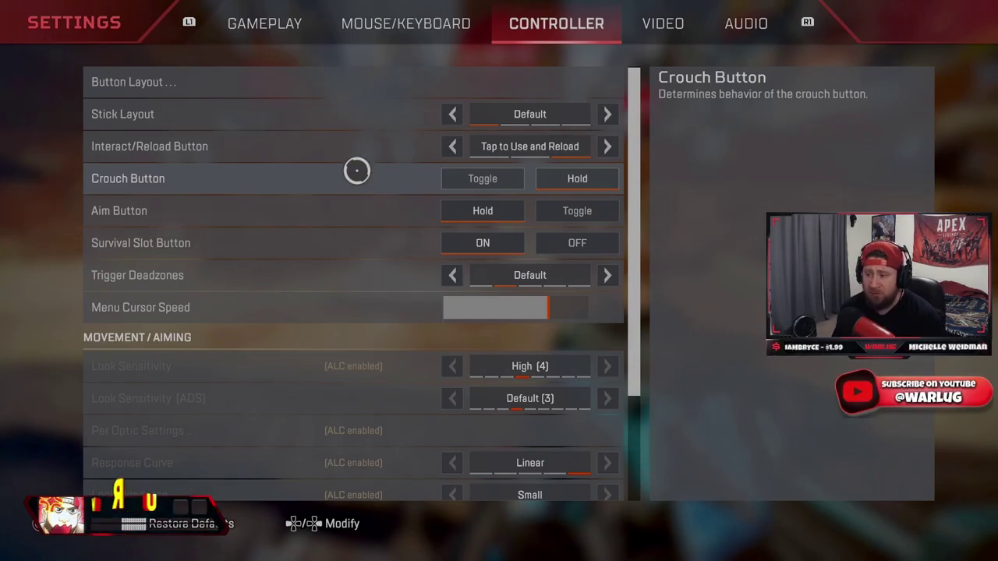
{"action": "key", "text": "Escape"}
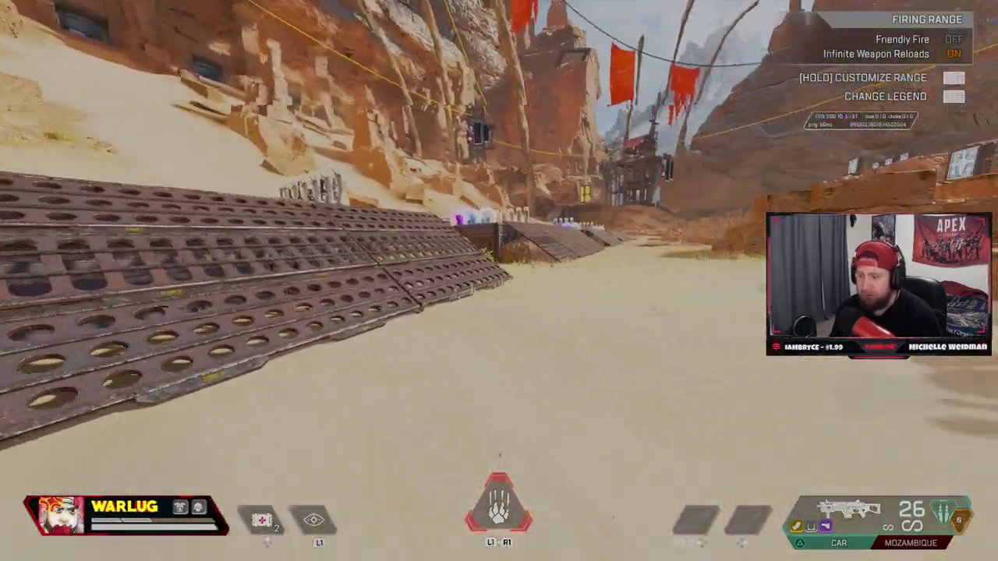
{"action": "key", "text": "Escape"}
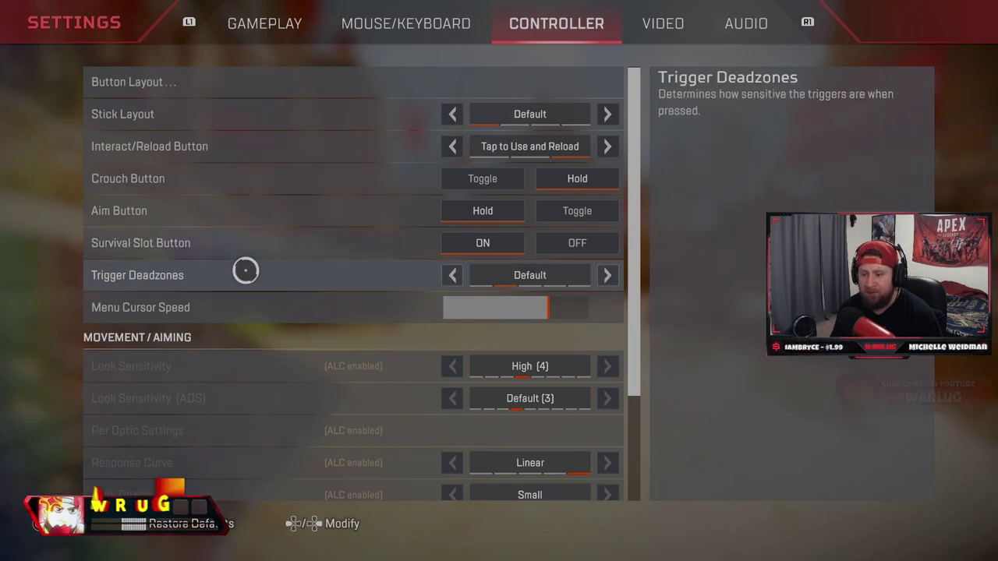
Return to the controller settings from the firing range and try a slightly higher Menu Cursor Speed.
{"action": "scroll", "coordinate": [347, 287], "scroll_direction": "down", "scroll_amount": 1}
{"action": "scroll", "coordinate": [347, 286], "scroll_direction": "down", "scroll_amount": 3}
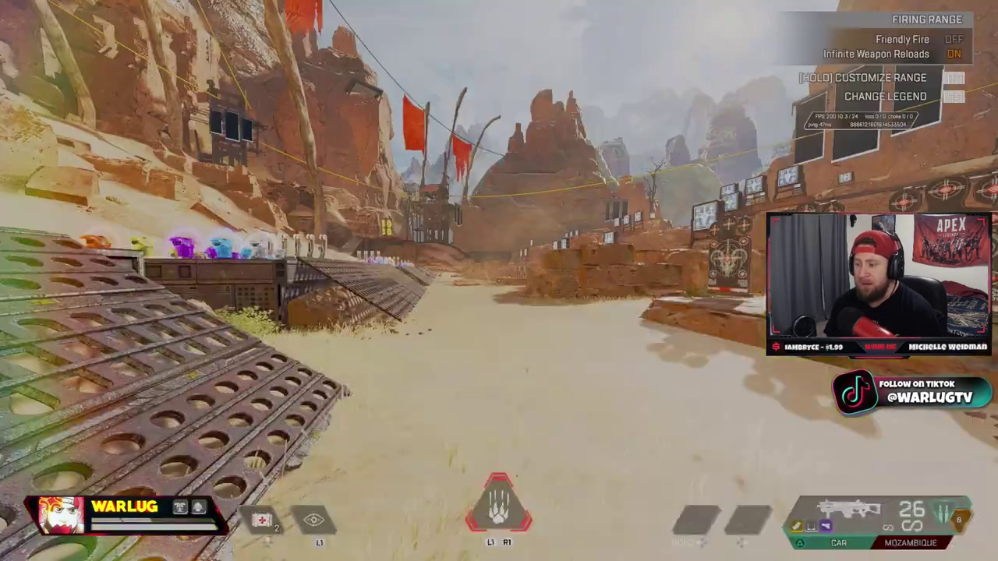
{"action": "key", "text": "Tab"}
{"action": "key", "text": "Escape"}
{"action": "left_click", "coordinate": [499, 283]}
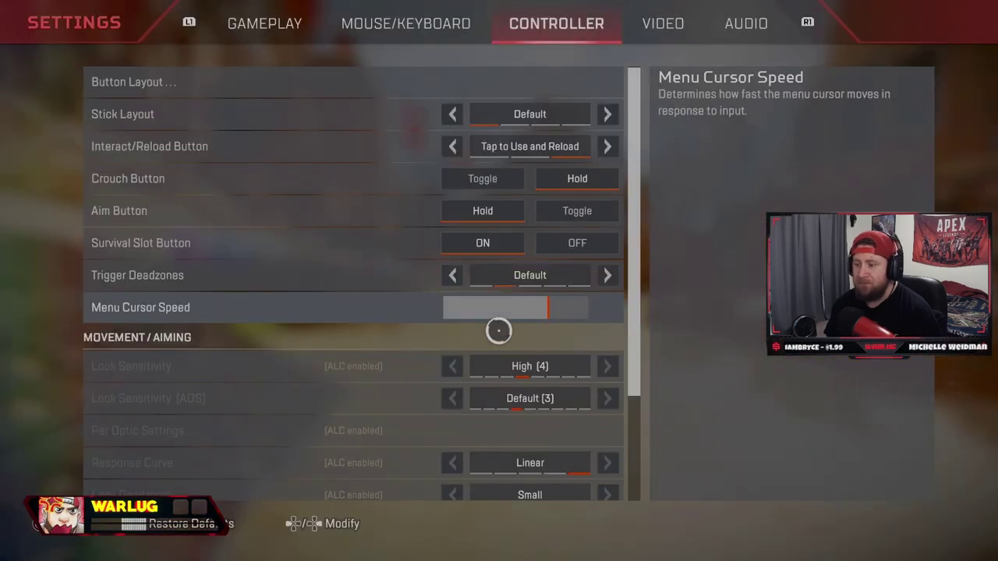
{"action": "left_click", "coordinate": [499, 298]}
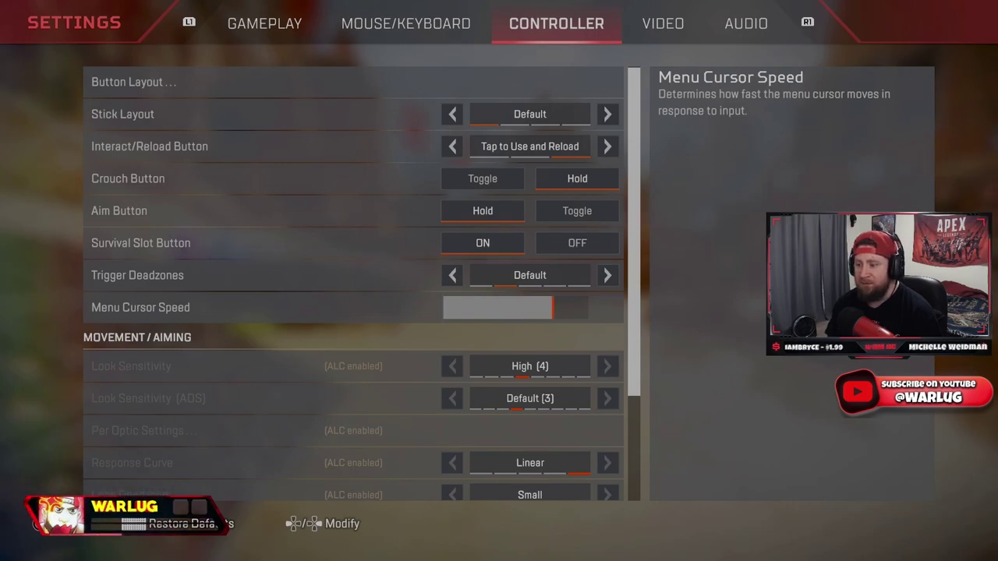
Turn off Custom Look Controls in the Advanced Look Controls and review the Per Optic Settings sensitivities.
{"action": "scroll", "coordinate": [351, 280], "scroll_direction": "down", "scroll_amount": 4}
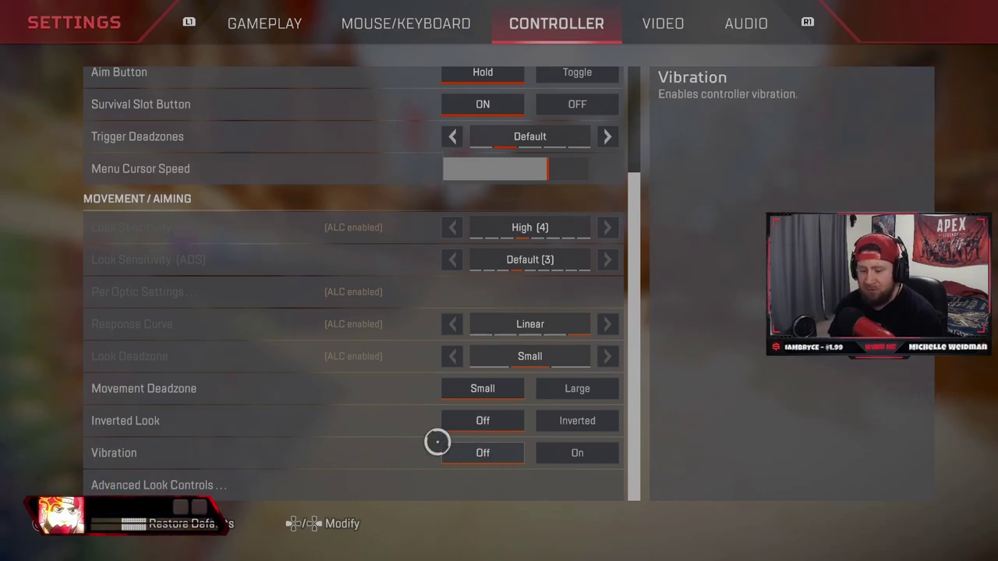
{"action": "left_click", "coordinate": [437, 491]}
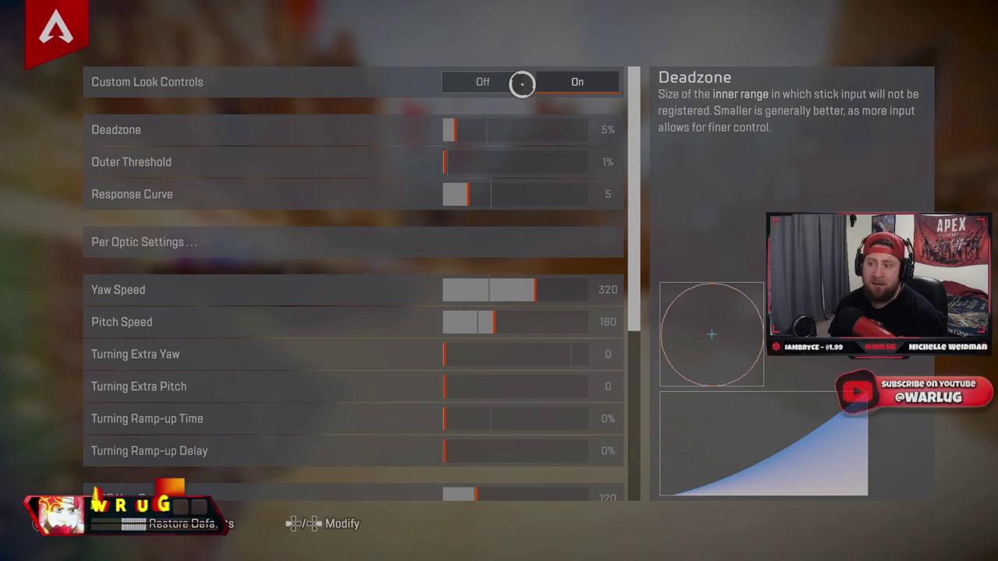
{"action": "key", "text": "Escape"}
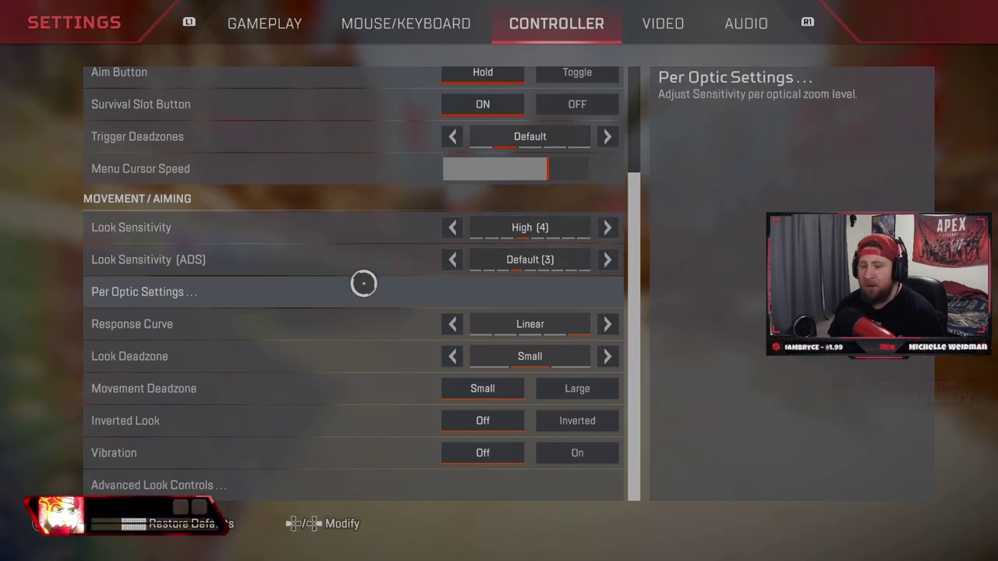
{"action": "left_click", "coordinate": [364, 284]}
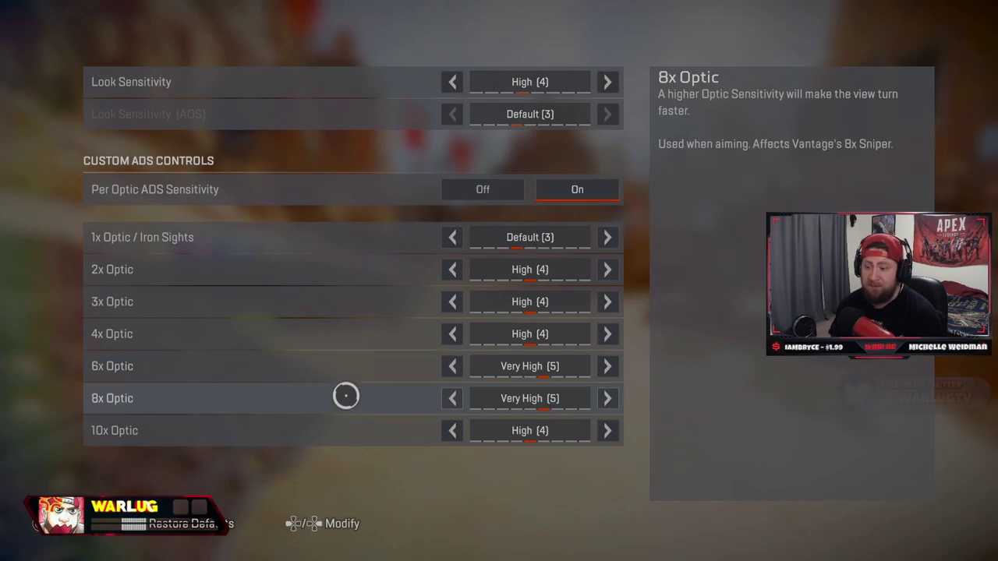
{"action": "key", "text": "Escape"}
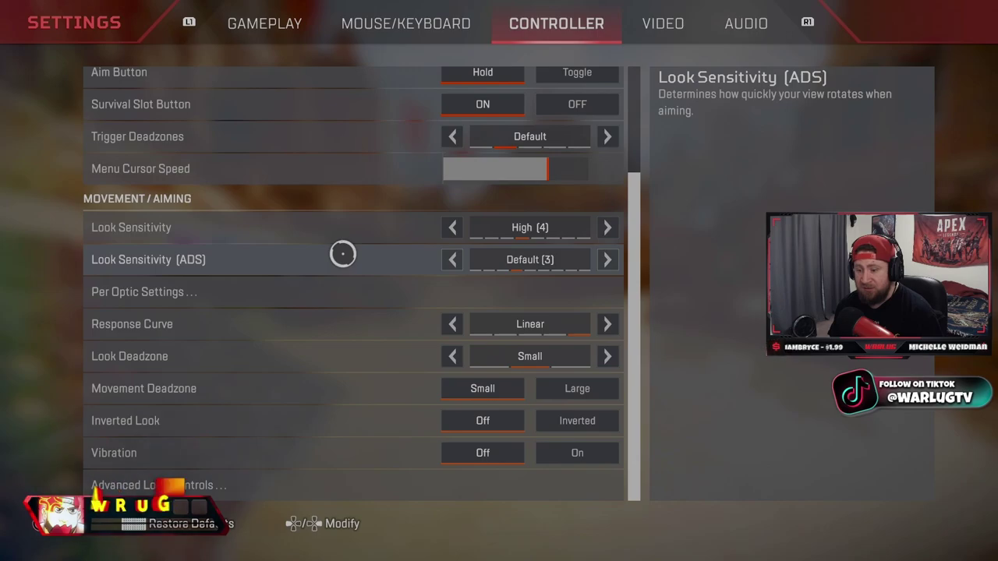
Turn on Custom Look Controls in the Advanced Look Controls and set the Response Curve to 7.
{"action": "left_click", "coordinate": [369, 482]}
{"action": "left_click", "coordinate": [587, 78]}
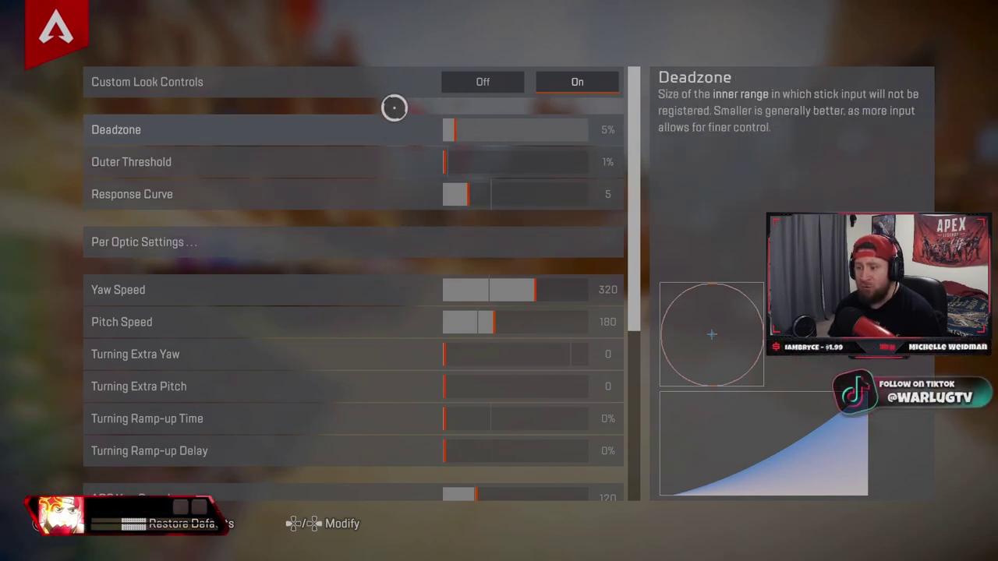
{"action": "key", "text": "Down"}
{"action": "key", "text": "Down"}
{"action": "key", "text": "Right"}
{"action": "key", "text": "Right"}
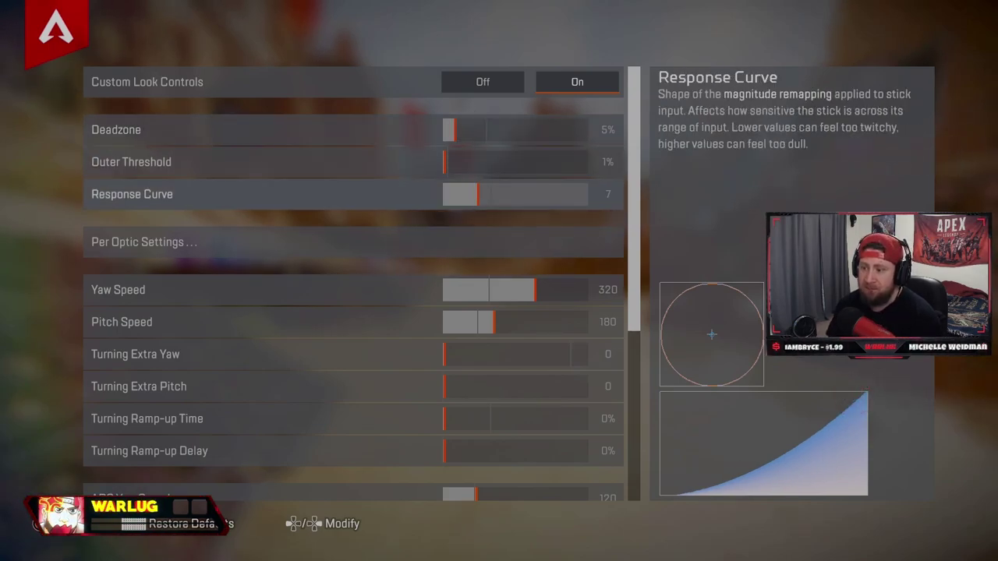
Set the Response Curve to 5 and the Deadzone to 0%.
{"action": "key", "text": "Up"}
{"action": "key", "text": "Down"}
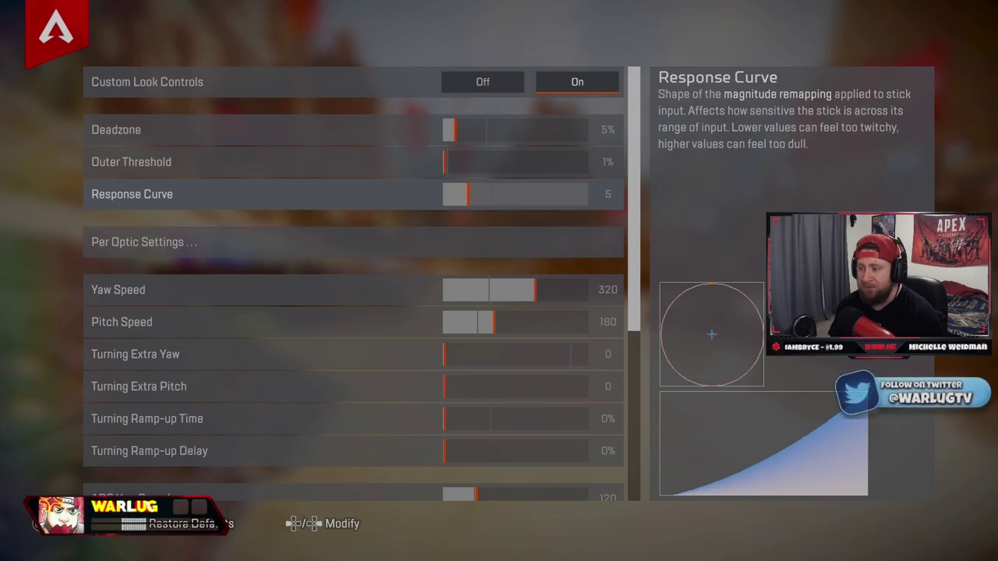
{"action": "key", "text": "Left"}
{"action": "key", "text": "Left"}
{"action": "key", "text": "Up"}
{"action": "key", "text": "Up"}
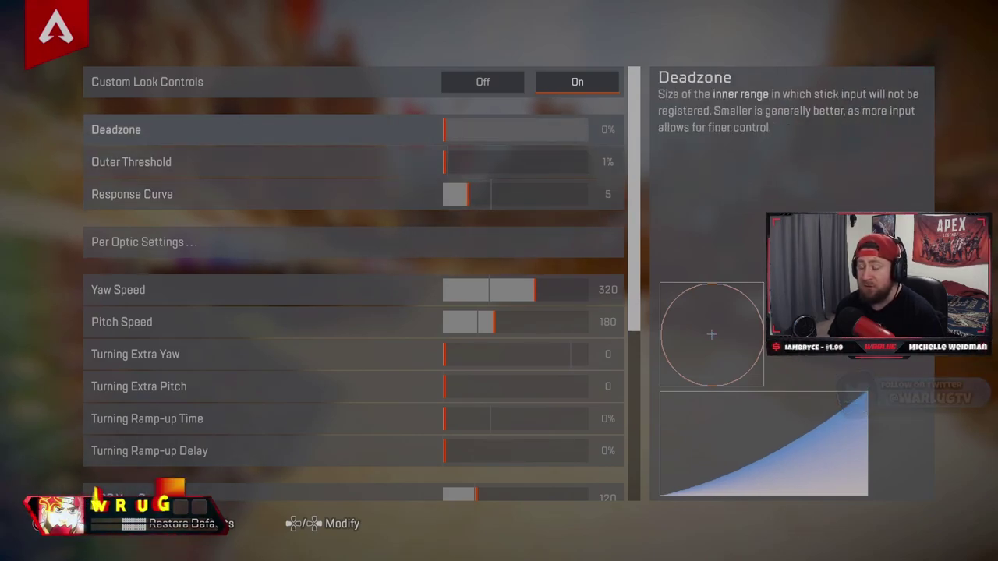
Set the Deadzone to 6% in the Advanced Look Controls.
{"action": "key", "text": "Right"}
{"action": "key", "text": "Right"}
{"action": "key", "text": "Right"}
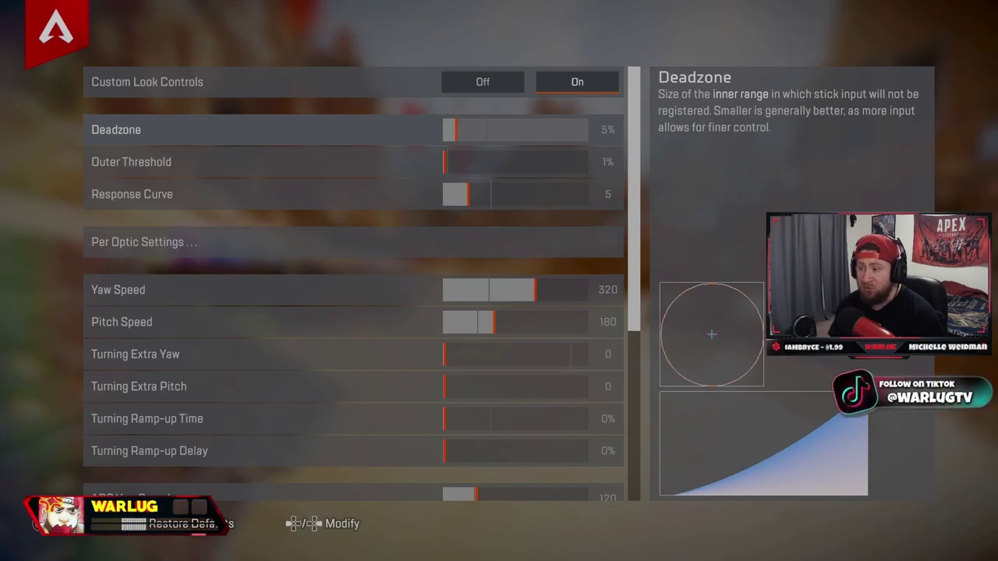
{"action": "key", "text": "Right"}
{"action": "key", "text": "Right"}
{"action": "key", "text": "Right"}
{"action": "key", "text": "Right"}
{"action": "key", "text": "Right"}
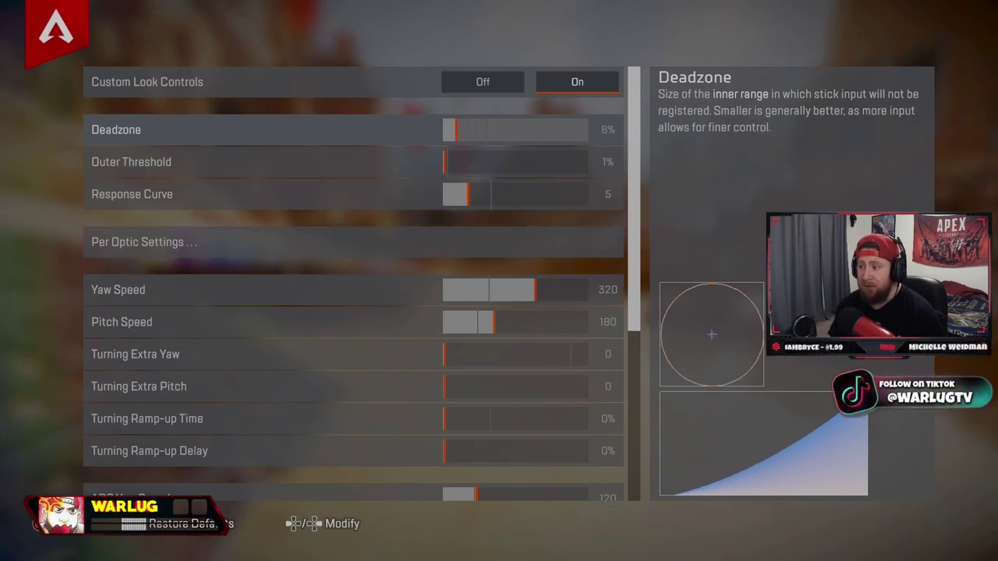
{"action": "key", "text": "Down"}
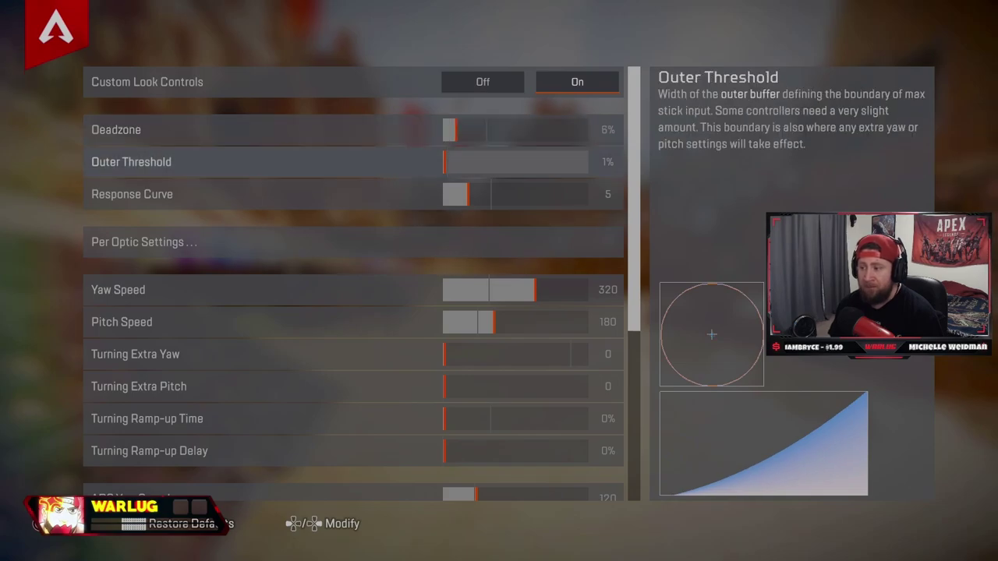
Review the sensitivity of each optic, from 1x to 10x, in the Per Optic Settings and return to the Advanced Look Controls.
{"action": "key", "text": "Down"}
{"action": "key", "text": "Down"}
{"action": "key", "text": "Down"}
{"action": "key", "text": "Up"}
{"action": "key", "text": "Return"}
{"action": "key", "text": "Down"}
{"action": "key", "text": "Down"}
{"action": "key", "text": "Down"}
{"action": "key", "text": "Down"}
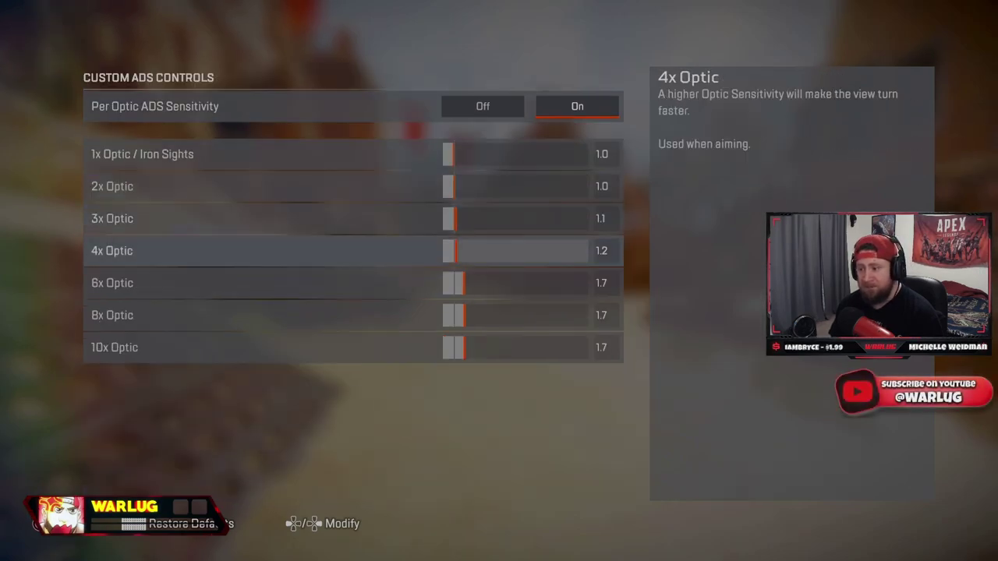
{"action": "key", "text": "Down"}
{"action": "key", "text": "Down"}
{"action": "key", "text": "Up"}
{"action": "key", "text": "Up"}
{"action": "key", "text": "Up"}
{"action": "key", "text": "Up"}
{"action": "key", "text": "Up"}
{"action": "key", "text": "Up"}
{"action": "key", "text": "Escape"}
Examine the Yaw Speed and Pitch Speed settings for hip-fire look control.
{"action": "key", "text": "Down"}
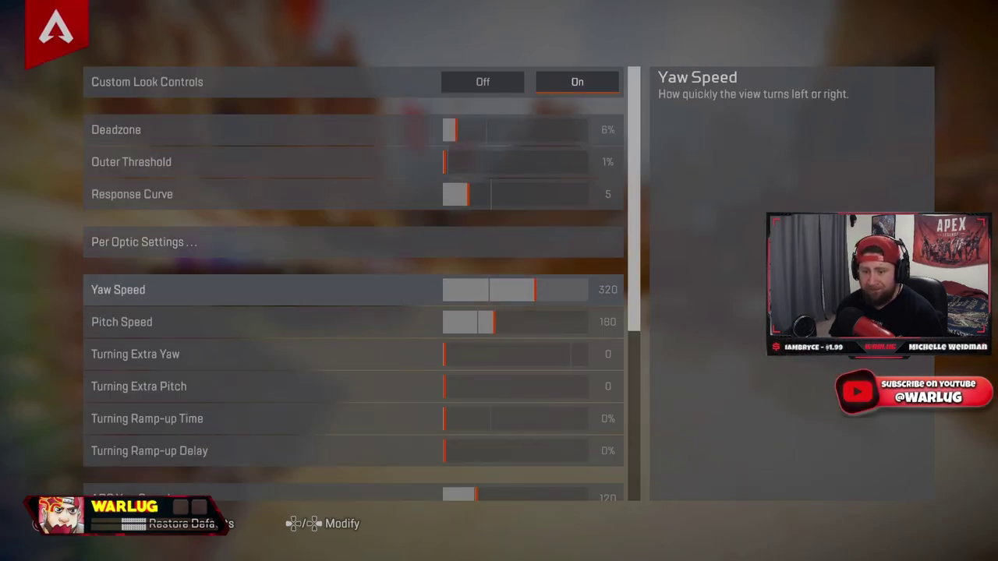
{"action": "key", "text": "Down"}
{"action": "key", "text": "Down"}
{"action": "key", "text": "Up"}
{"action": "key", "text": "Up"}
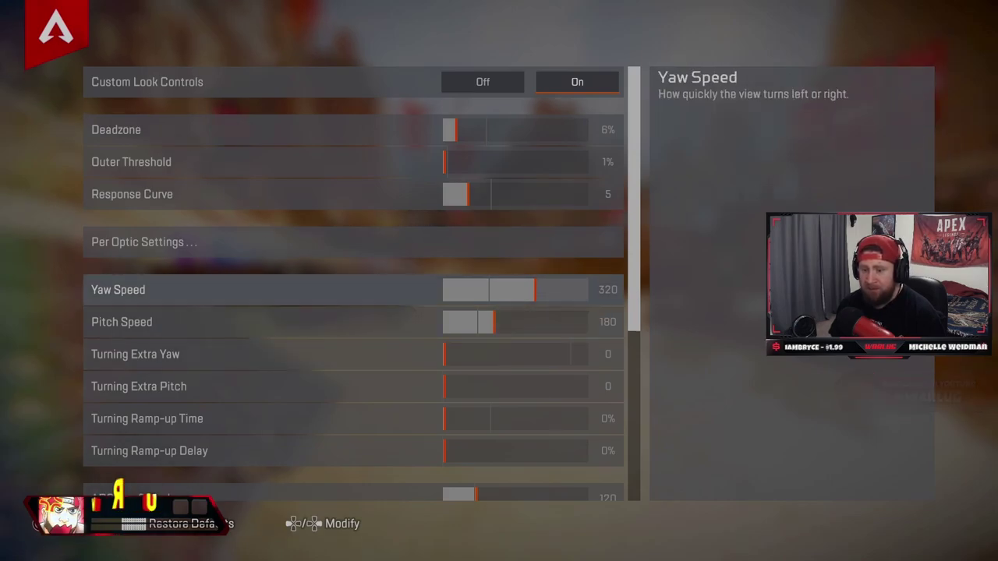
{"action": "key", "text": "Down"}
{"action": "key", "text": "Up"}
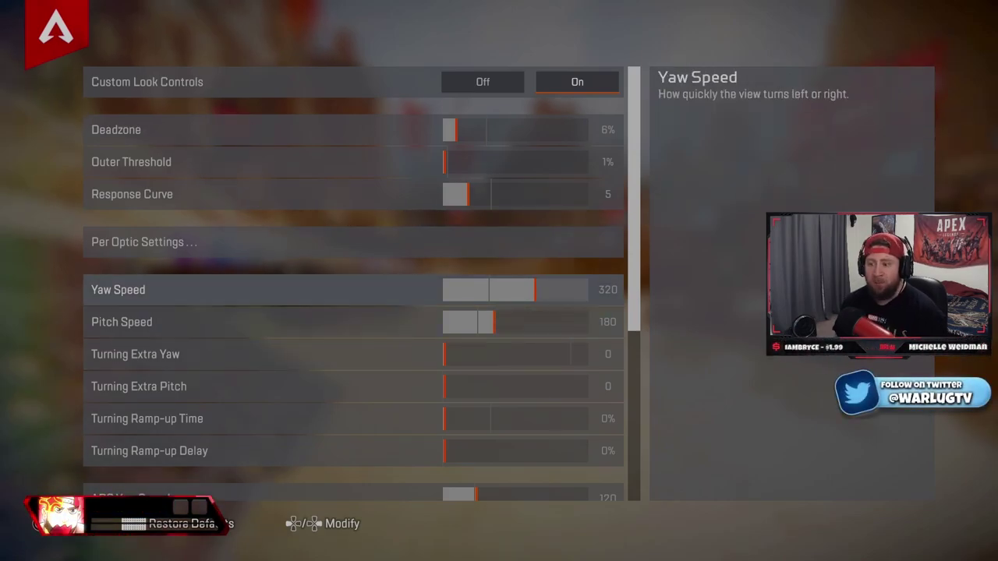
{"action": "key", "text": "Down"}
{"action": "key", "text": "Up"}
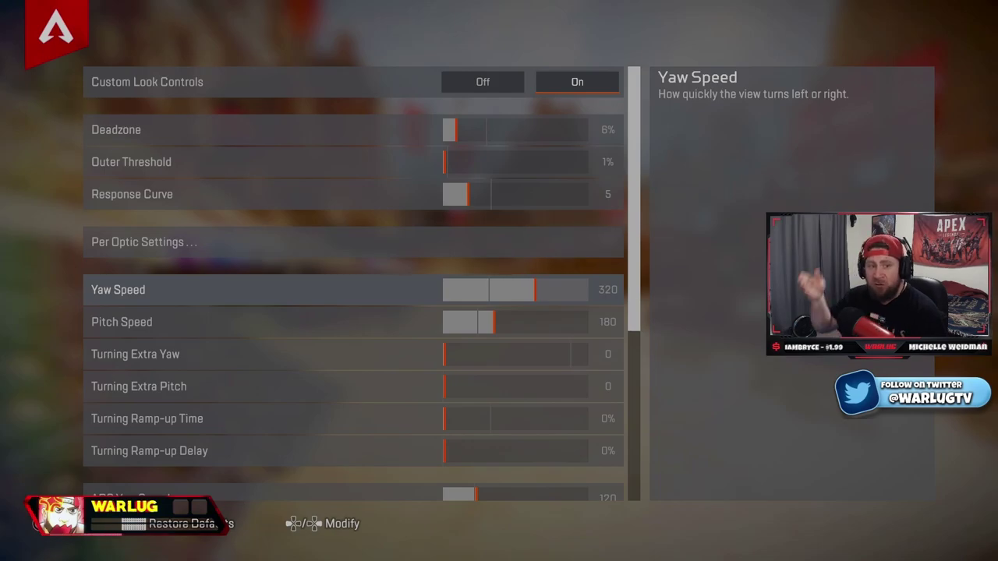
{"action": "key", "text": "Down"}
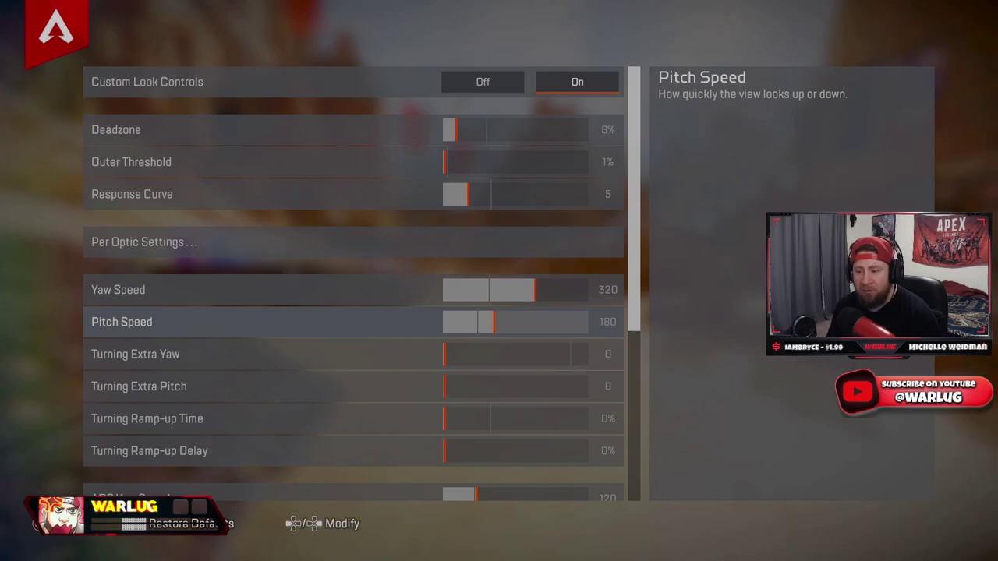
Examine the Turning Extra Yaw, Turning Extra Pitch, Turning Ramp-up Time and Turning Ramp-up Delay settings.
{"action": "key", "text": "Down"}
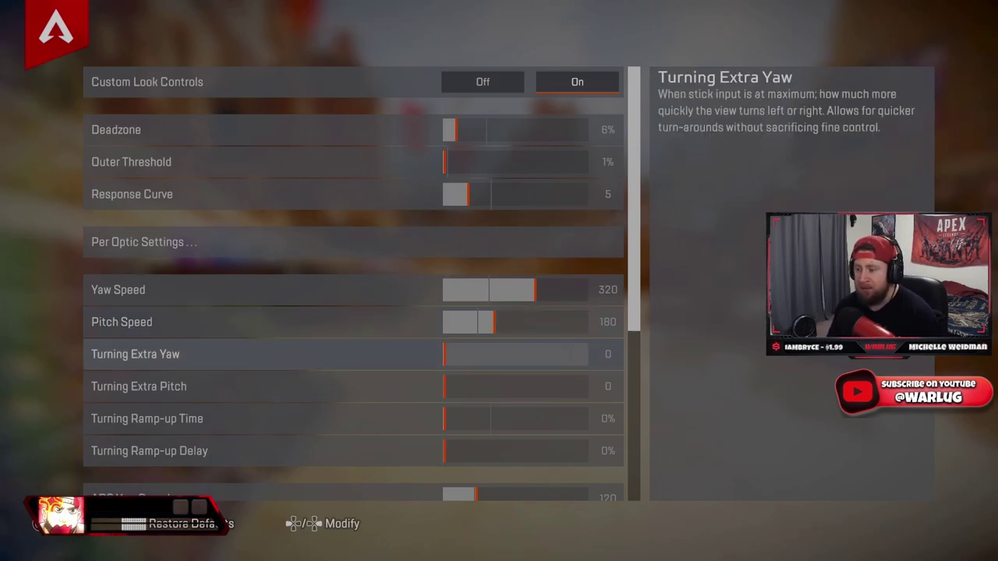
{"action": "key", "text": "Up"}
{"action": "key", "text": "Down"}
{"action": "key", "text": "Up"}
{"action": "key", "text": "Down"}
{"action": "key", "text": "Down"}
{"action": "key", "text": "Down"}
{"action": "key", "text": "Up"}
{"action": "key", "text": "Up"}
{"action": "key", "text": "Down"}
{"action": "key", "text": "Down"}
{"action": "key", "text": "Down"}
{"action": "key", "text": "Up"}
{"action": "key", "text": "Up"}
{"action": "key", "text": "Up"}
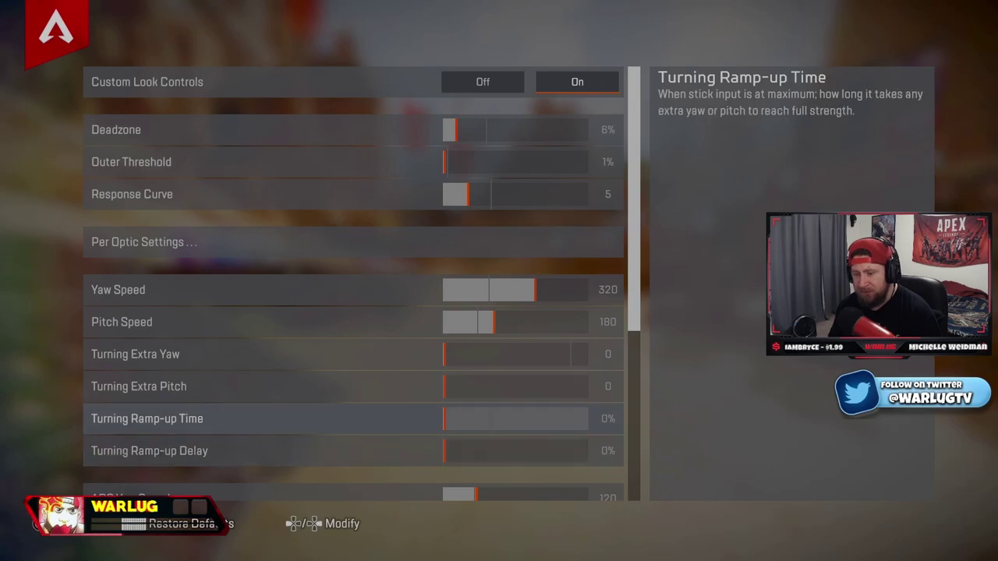
{"action": "key", "text": "Down"}
{"action": "key", "text": "Down"}
Compare the ADS Yaw Speed and ADS Pitch Speed, trying an ADS Yaw Speed of 130 and returning it to 120.
{"action": "key", "text": "Down"}
{"action": "key", "text": "Down"}
{"action": "key", "text": "Down"}
{"action": "key", "text": "Down"}
{"action": "key", "text": "Up"}
{"action": "key", "text": "Up"}
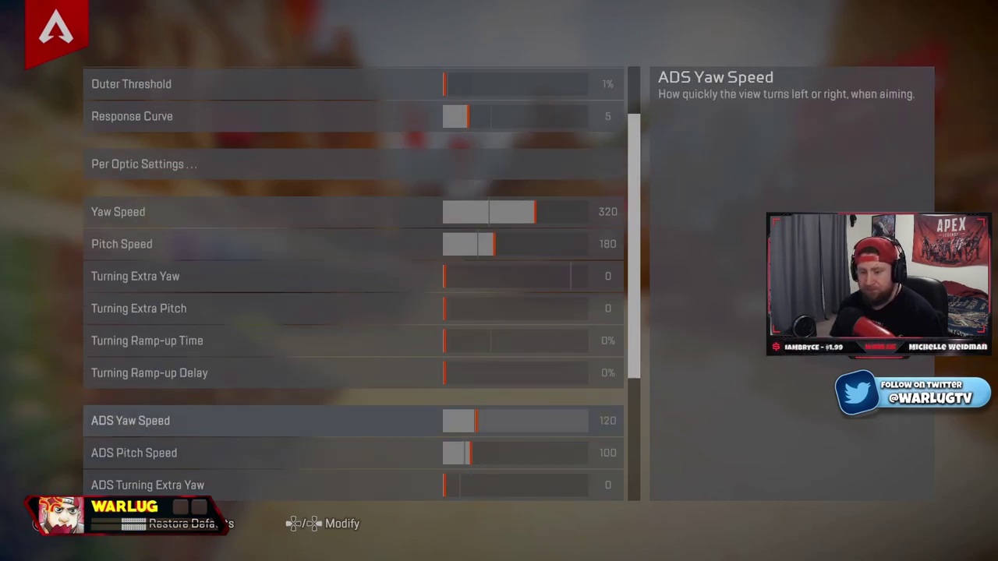
{"action": "key", "text": "Down"}
{"action": "key", "text": "Down"}
{"action": "key", "text": "Up"}
{"action": "key", "text": "Up"}
{"action": "key", "text": "Down"}
{"action": "key", "text": "Up"}
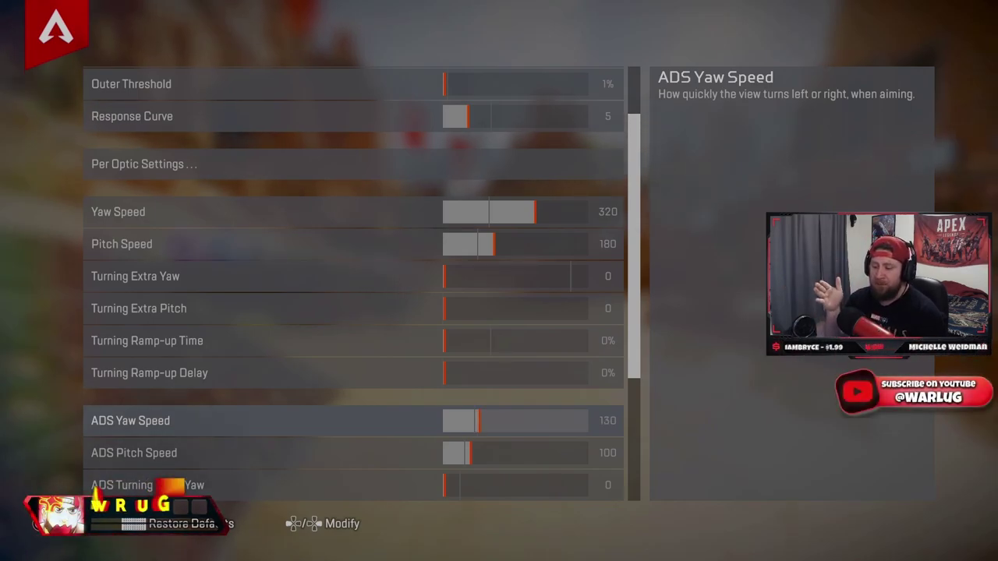
{"action": "key", "text": "Left"}
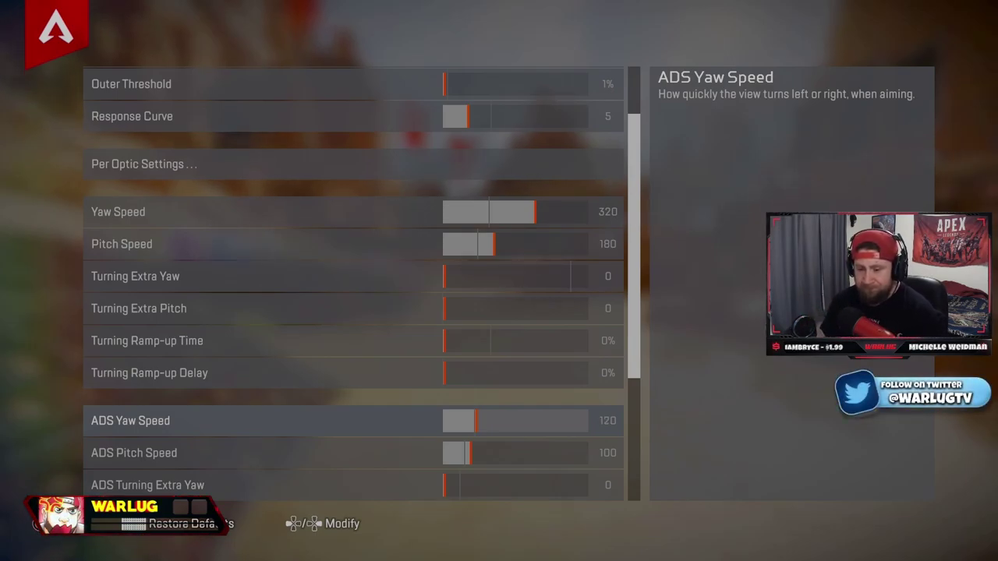
Set the ADS Yaw Speed to 130 and keep the ADS Pitch Speed at 100.
{"action": "key", "text": "Down"}
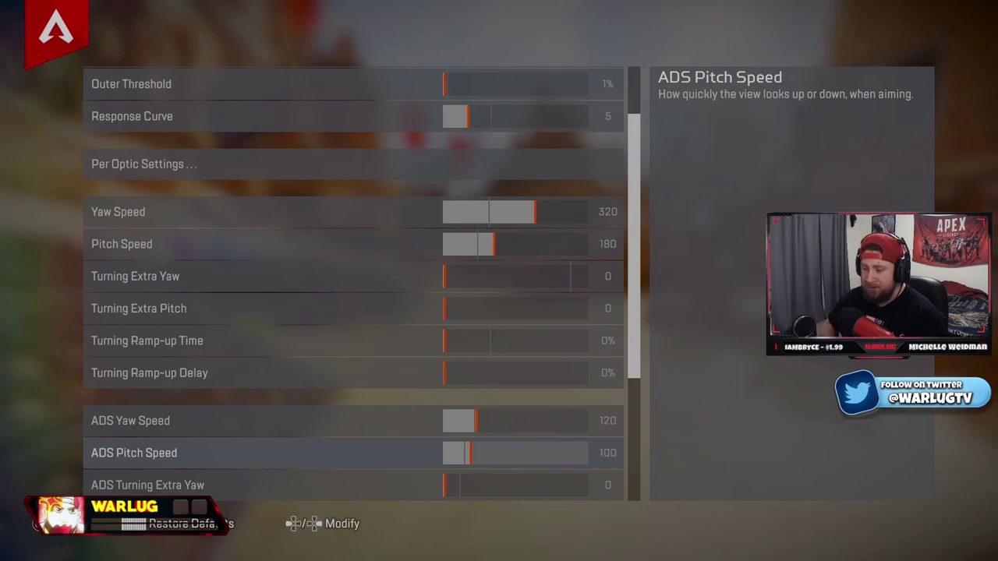
{"action": "key", "text": "Up"}
{"action": "key", "text": "Right"}
{"action": "key", "text": "Down"}
{"action": "key", "text": "Left"}
{"action": "key", "text": "Up"}
{"action": "key", "text": "Down"}
Review the ADS Turning Extra Yaw, Extra Pitch, Ramp-up Time and Ramp-up Delay settings.
{"action": "key", "text": "Down"}
{"action": "key", "text": "Down"}
{"action": "key", "text": "Down"}
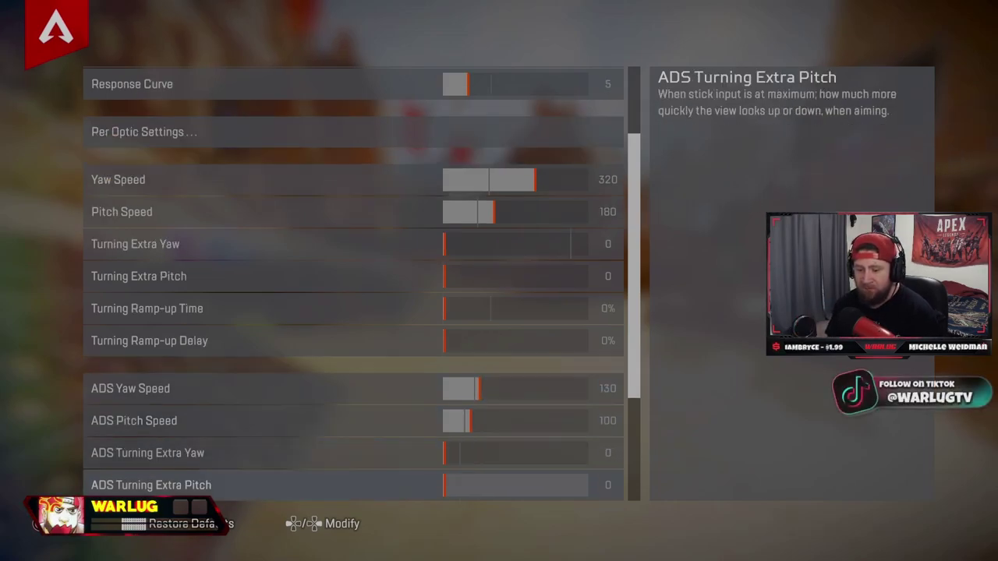
{"action": "key", "text": "Up"}
{"action": "key", "text": "Up"}
{"action": "key", "text": "Down"}
{"action": "key", "text": "Down"}
{"action": "key", "text": "Down"}
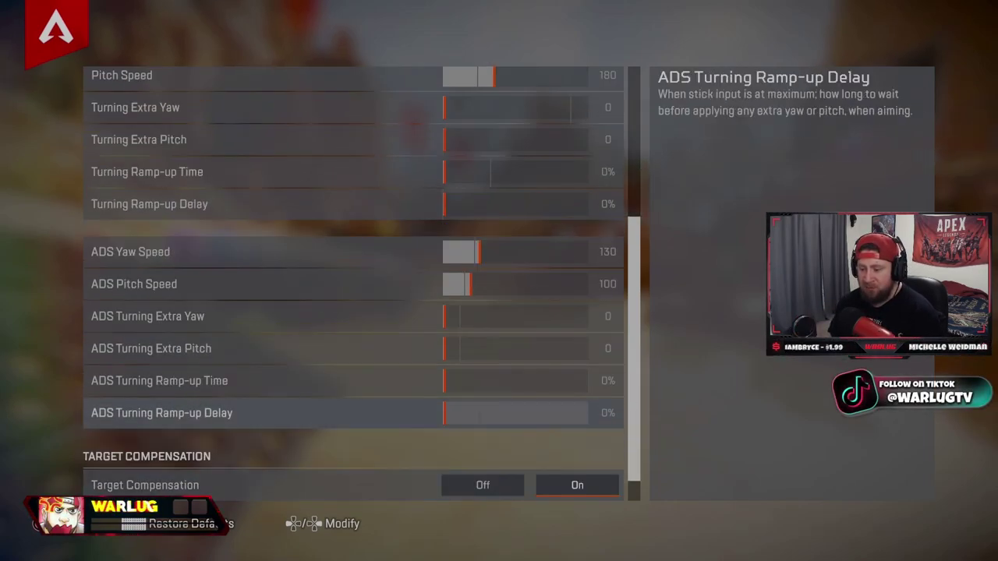
{"action": "key", "text": "Up"}
{"action": "key", "text": "Down"}
Review the Target Compensation and Melee Target Compensation options.
{"action": "key", "text": "Down"}
{"action": "key", "text": "Down"}
{"action": "key", "text": "Up"}
{"action": "key", "text": "Down"}
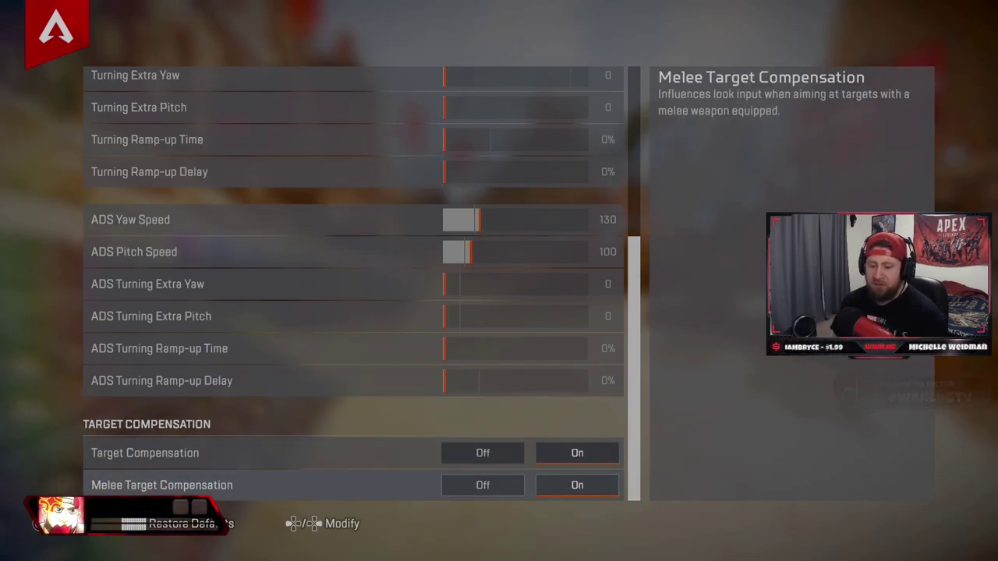
{"action": "key", "text": "Up"}
{"action": "key", "text": "Down"}
{"action": "key", "text": "Up"}
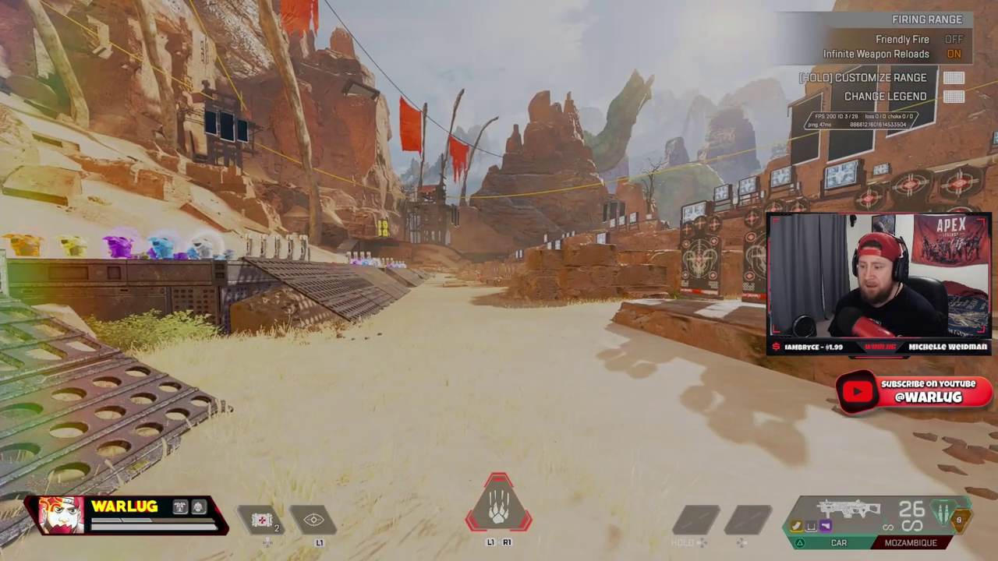
Test the look settings in the firing range by aiming and shooting the CAR at the moving dummy.
{"action": "key", "text": "1"}
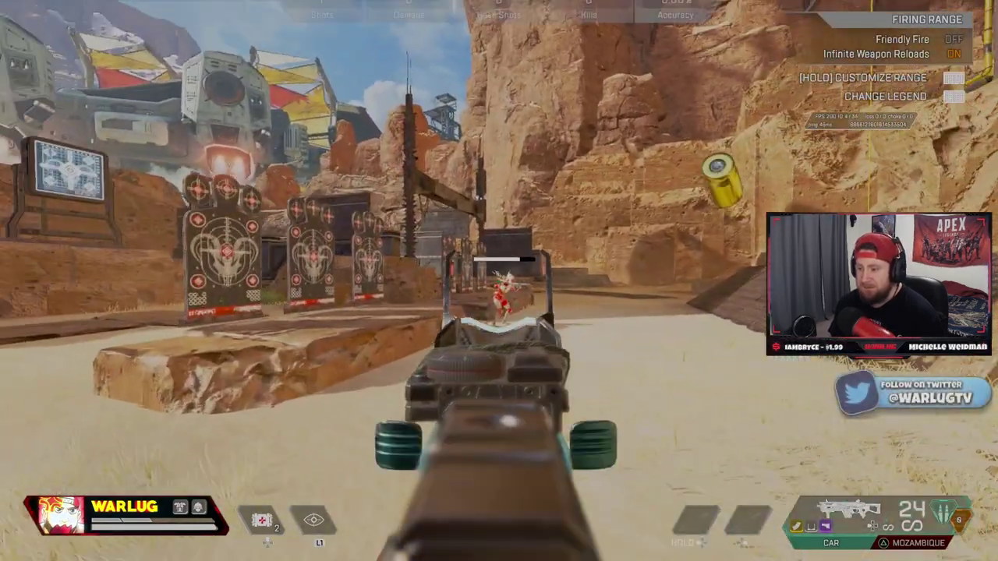
{"action": "key", "text": "r"}
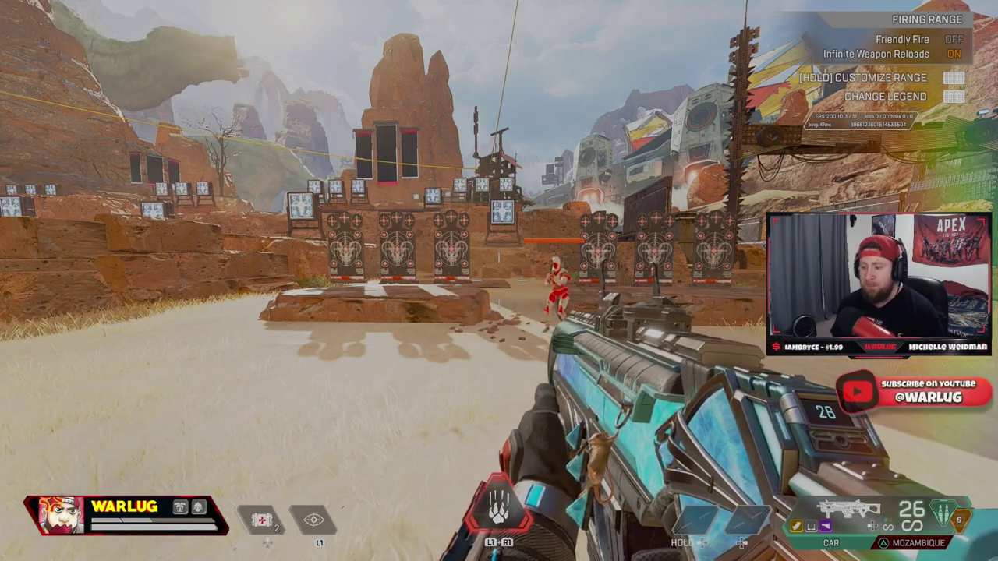
{"action": "key", "text": "w"}
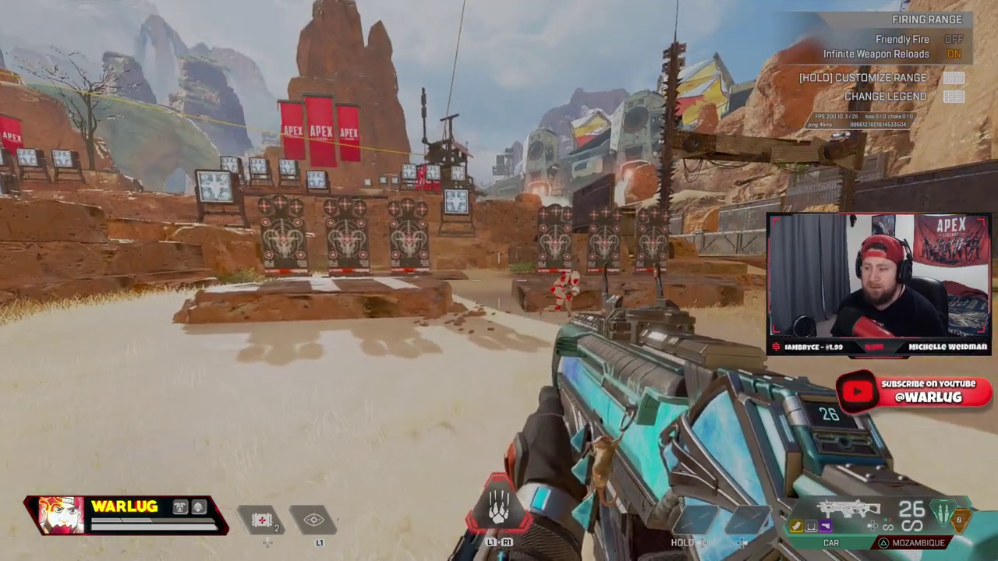
{"action": "left_click_drag", "start_coordinate": [499, 281], "coordinate": [499, 281]}
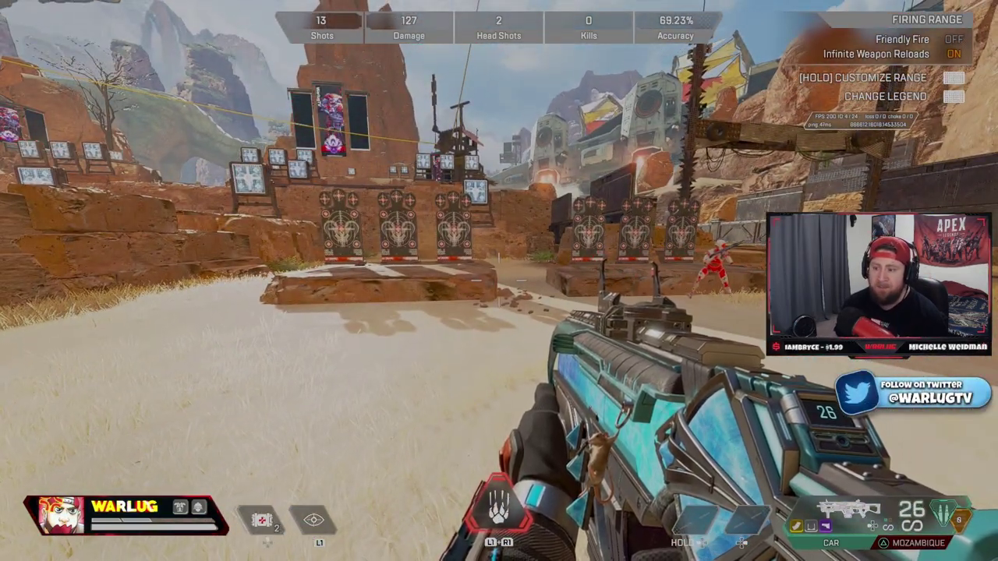
{"action": "key", "text": "d"}
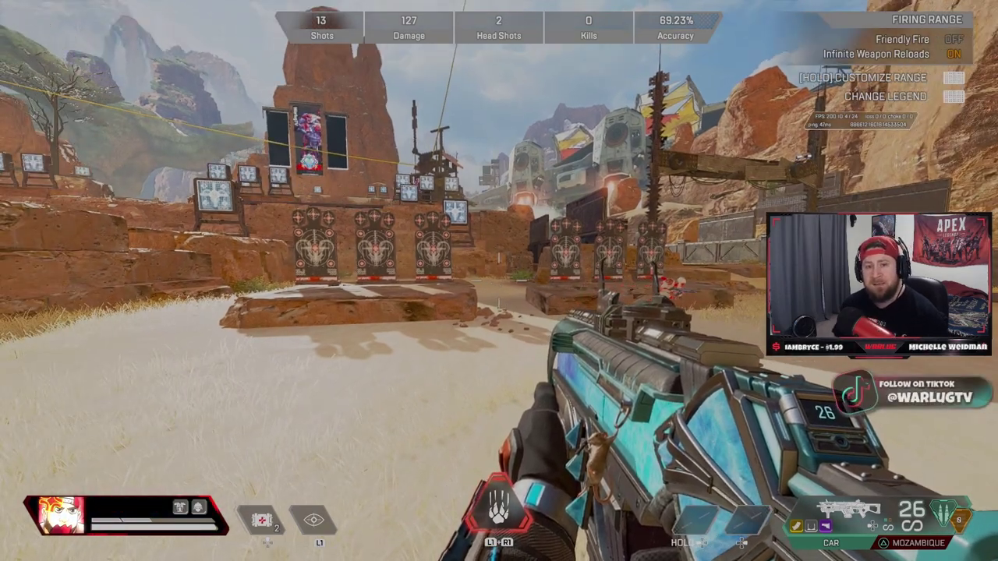